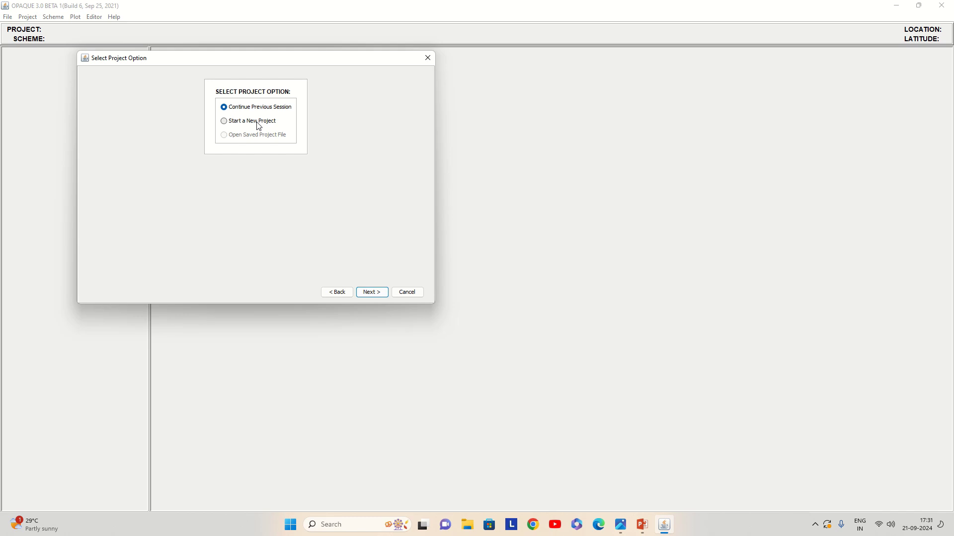
Start a new project named "pune casestudy" with metric units and the default material databases
left_click(258, 124)
left_click(366, 294)
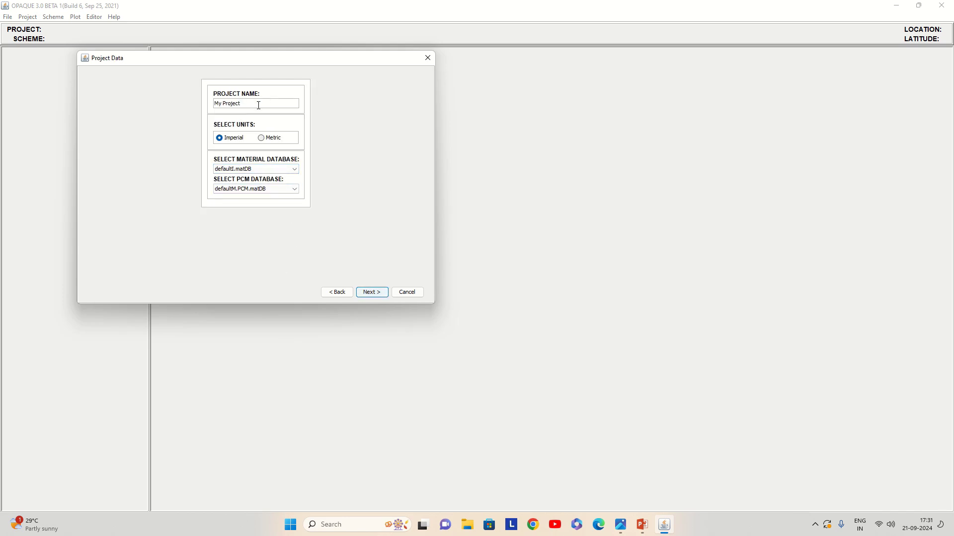
left_click_drag(260, 103, 166, 96)
type("pune")
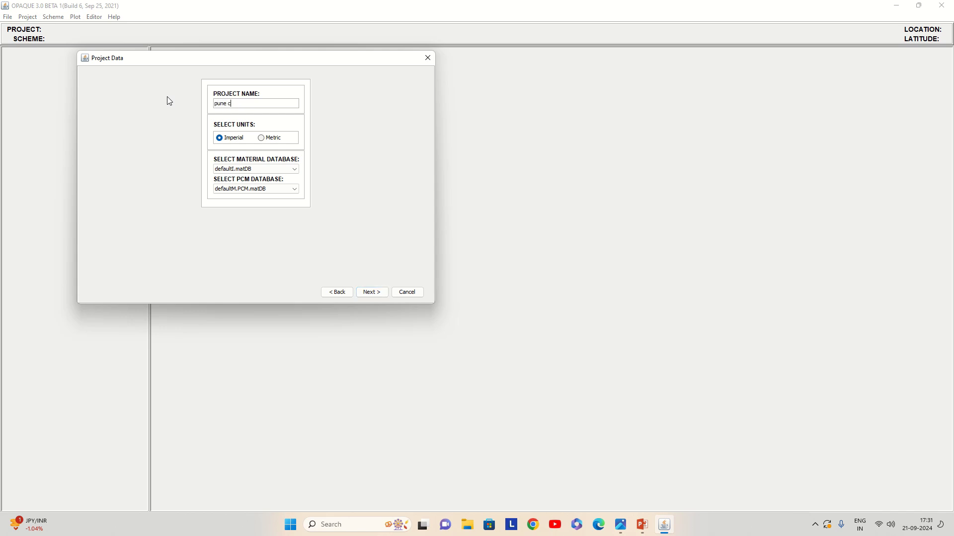
type(" casestudy")
left_click(261, 138)
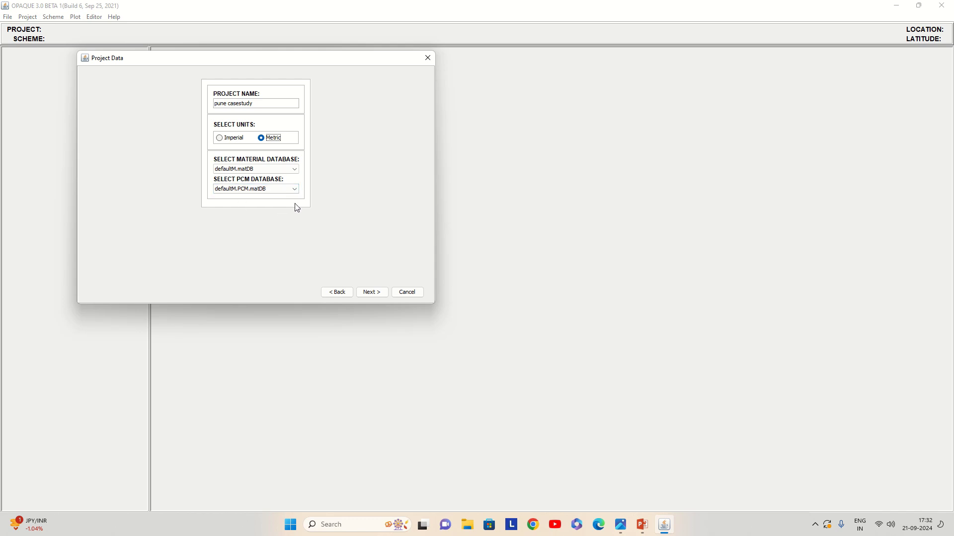
left_click(368, 292)
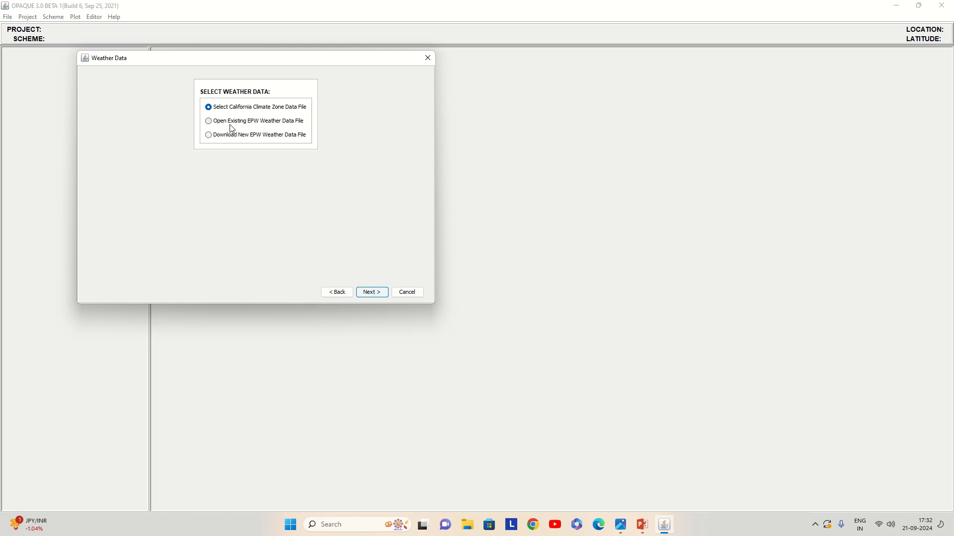
Load the existing weather file IND_MH_Pune.430630_TMYx.2009-2023.epw from its Pune folder in Downloads
left_click(208, 121)
left_click(362, 293)
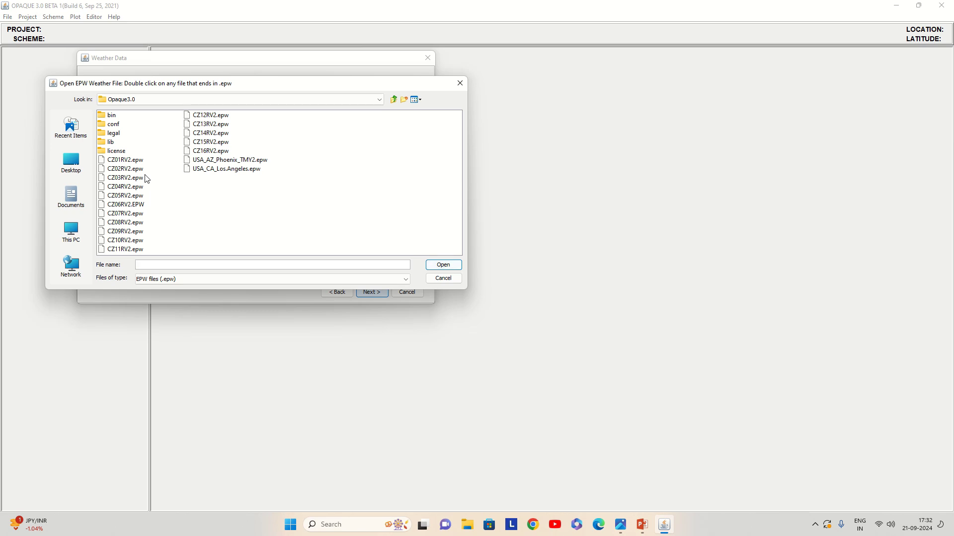
left_click(71, 231)
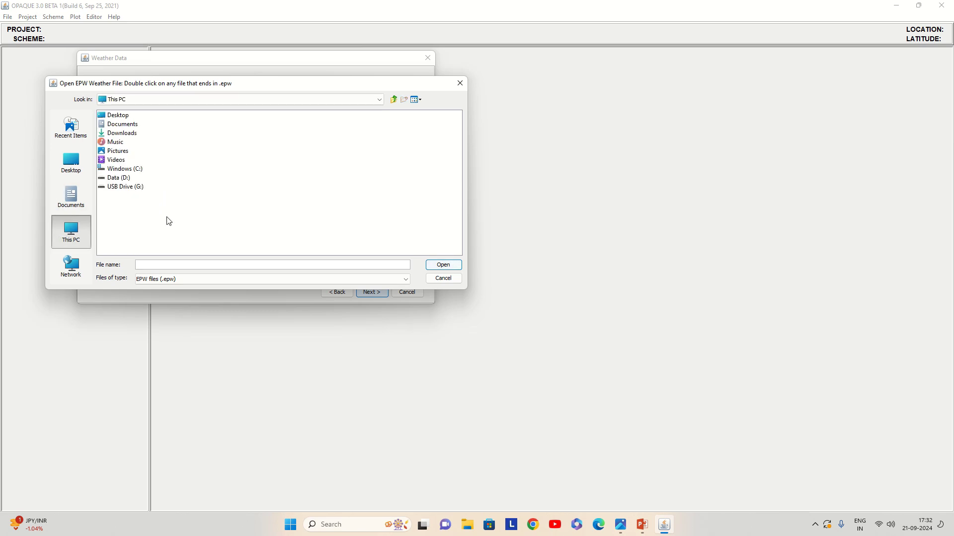
double_click(130, 134)
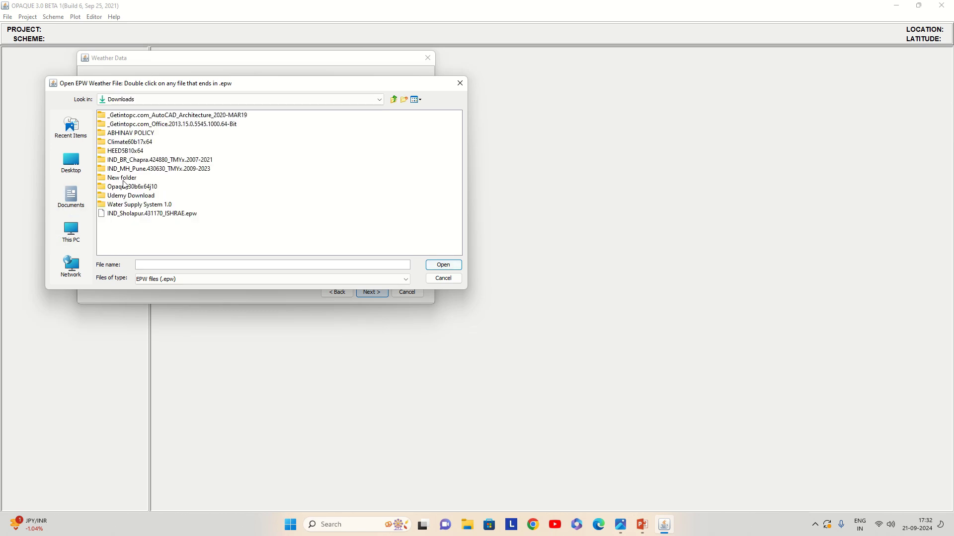
double_click(131, 169)
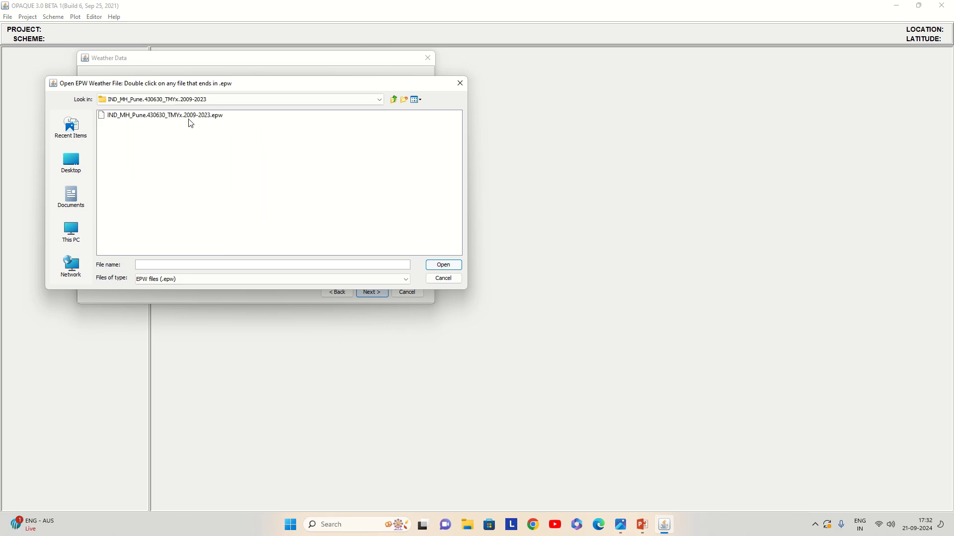
left_click(164, 115)
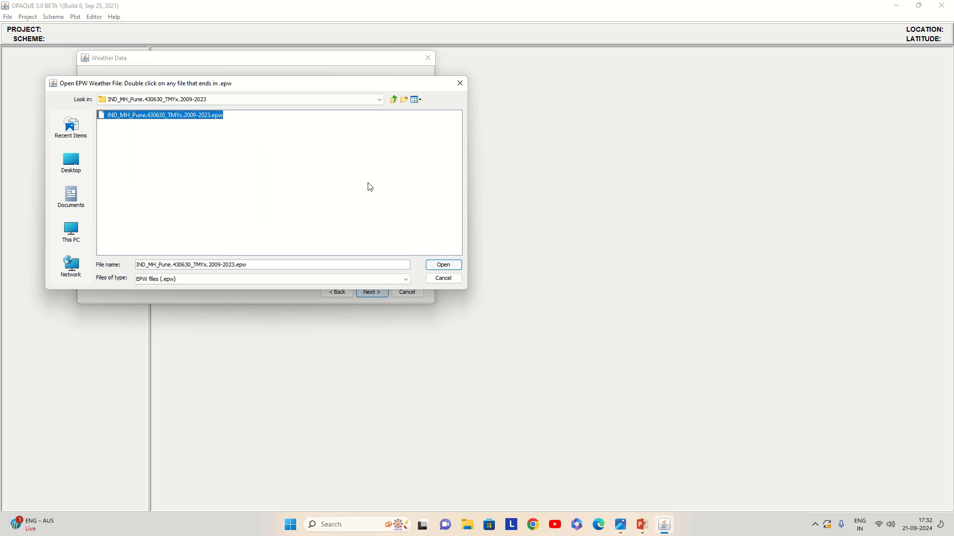
left_click(442, 265)
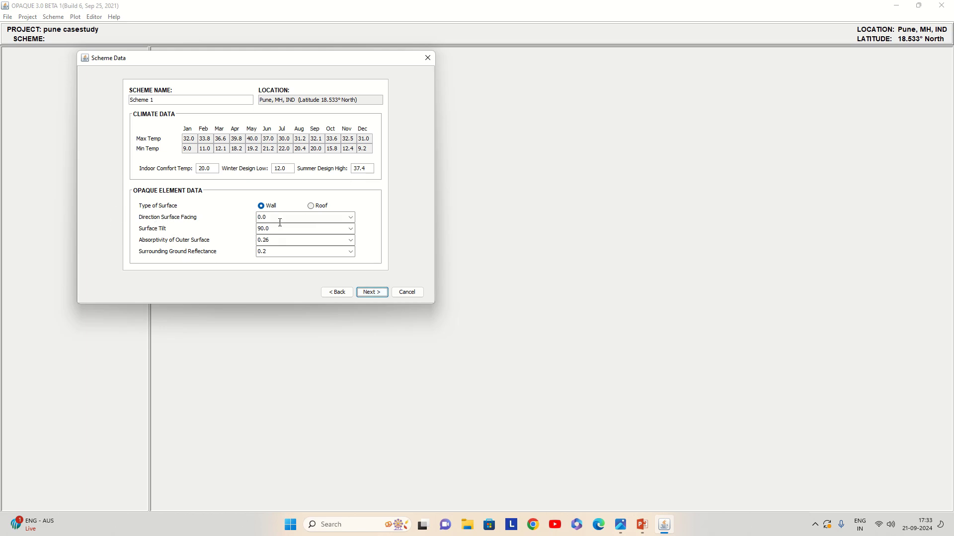
Set the wall's facing direction to West: 90 and the surrounding ground reflectance to Grass 0.26, and proceed to the Section Builder
left_click(348, 219)
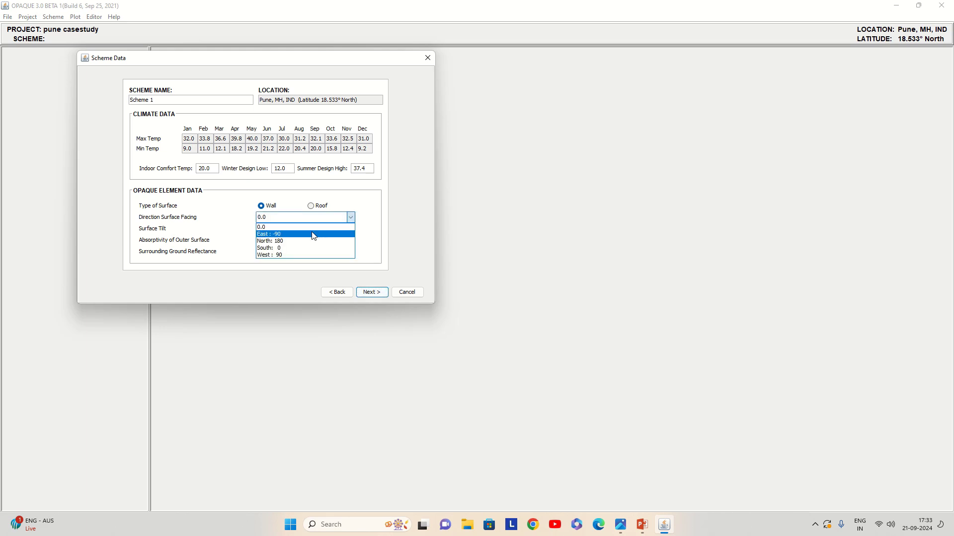
left_click(279, 255)
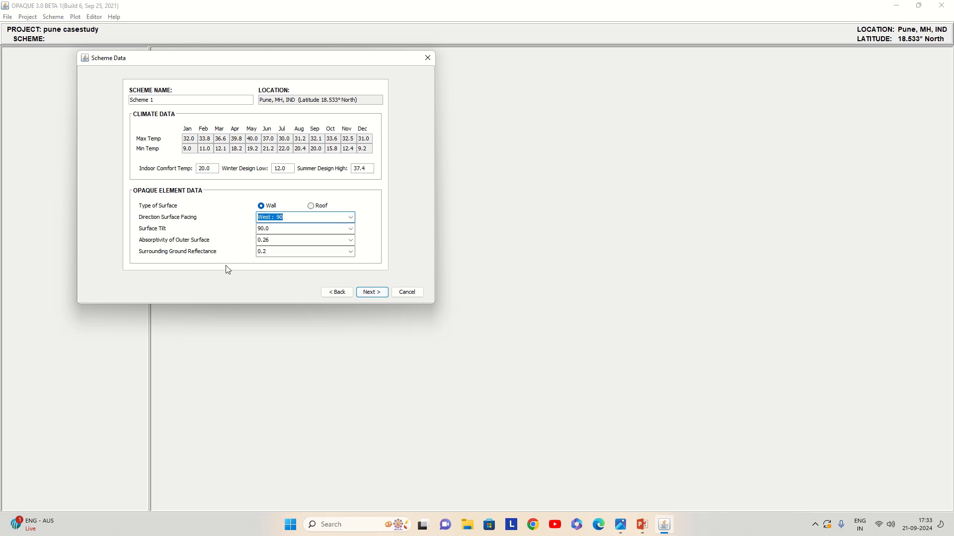
left_click(341, 231)
left_click(351, 241)
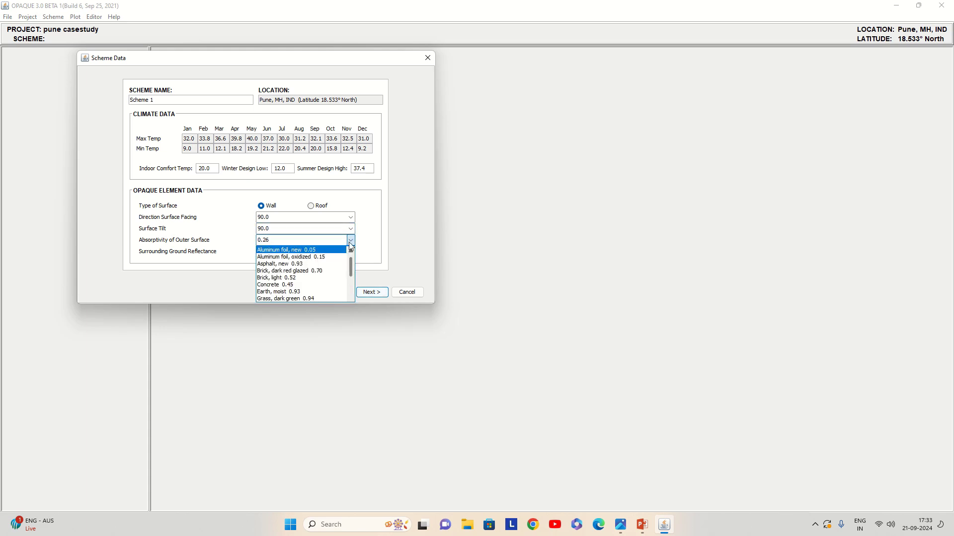
left_click(352, 243)
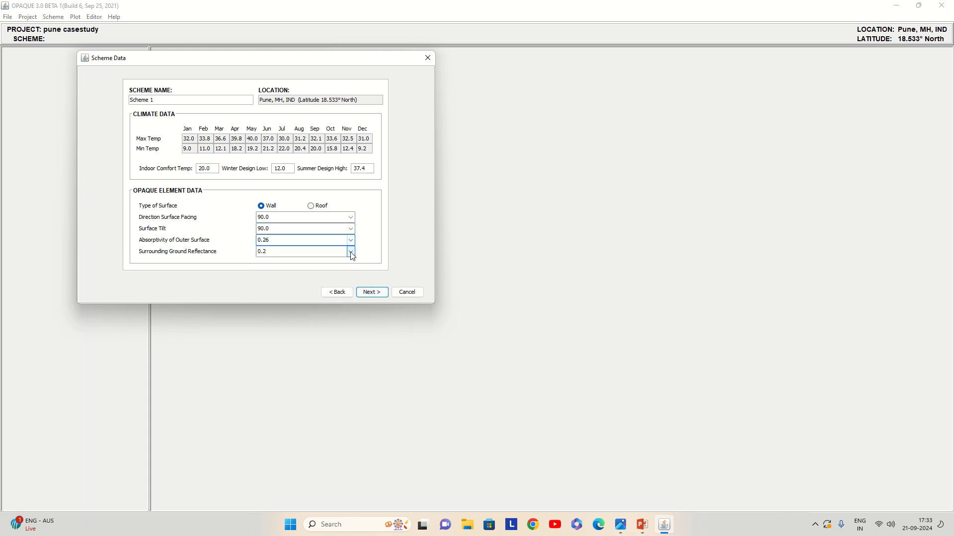
left_click(351, 253)
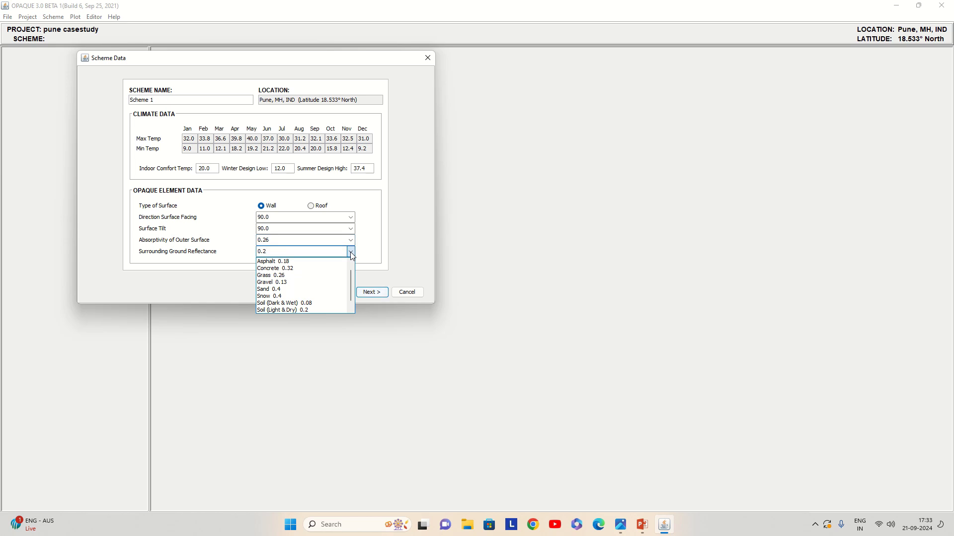
left_click(271, 277)
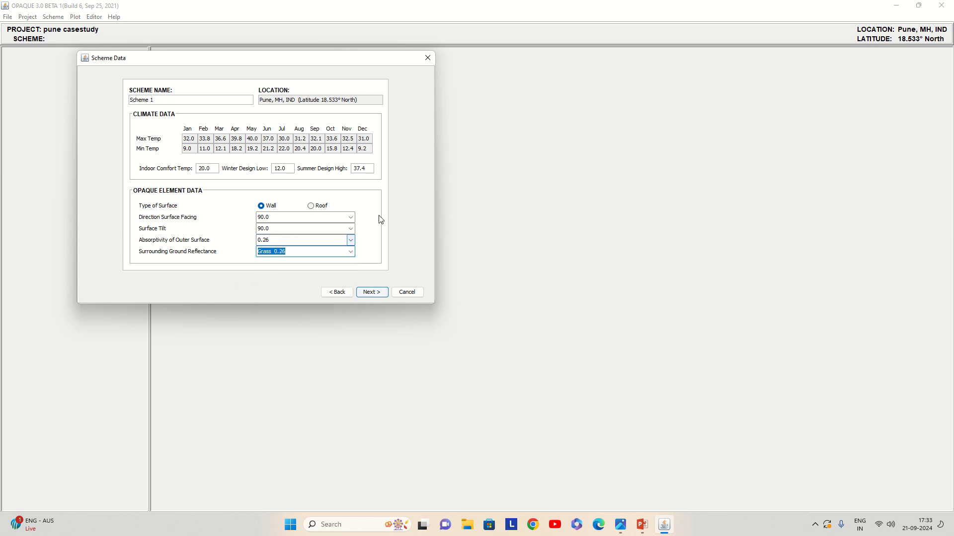
left_click(371, 292)
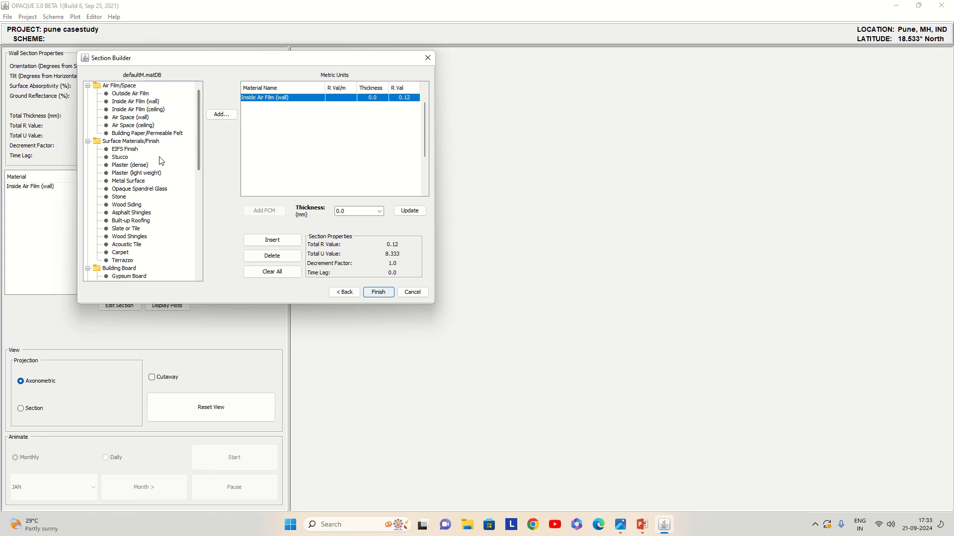
Add an Outside Air Film layer to the wall section and delete the Inside Air Film (wall) layer
left_click(130, 96)
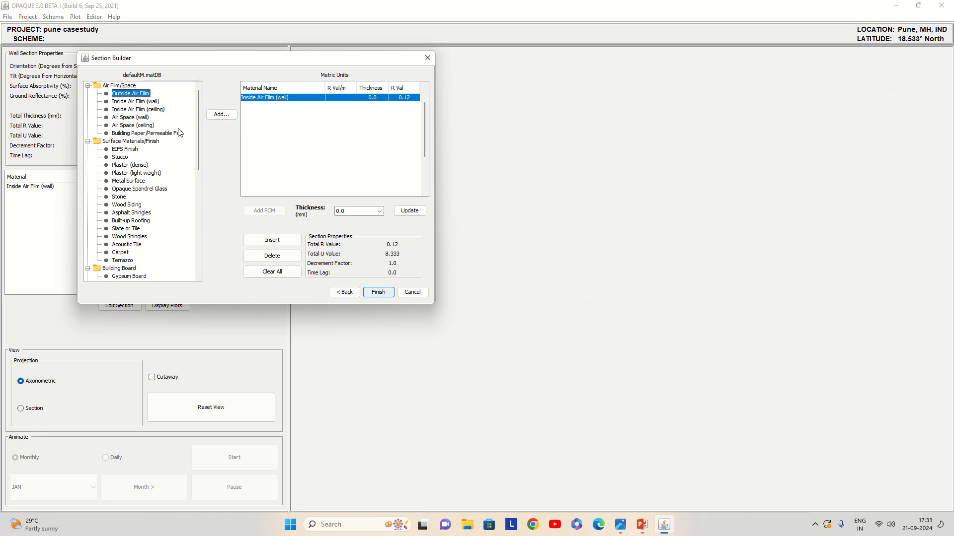
double_click(130, 94)
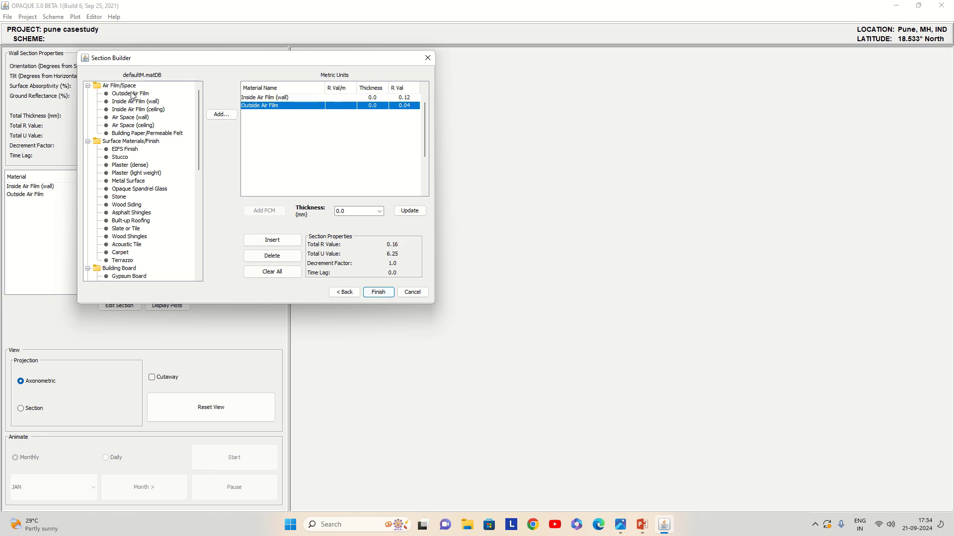
left_click(260, 98)
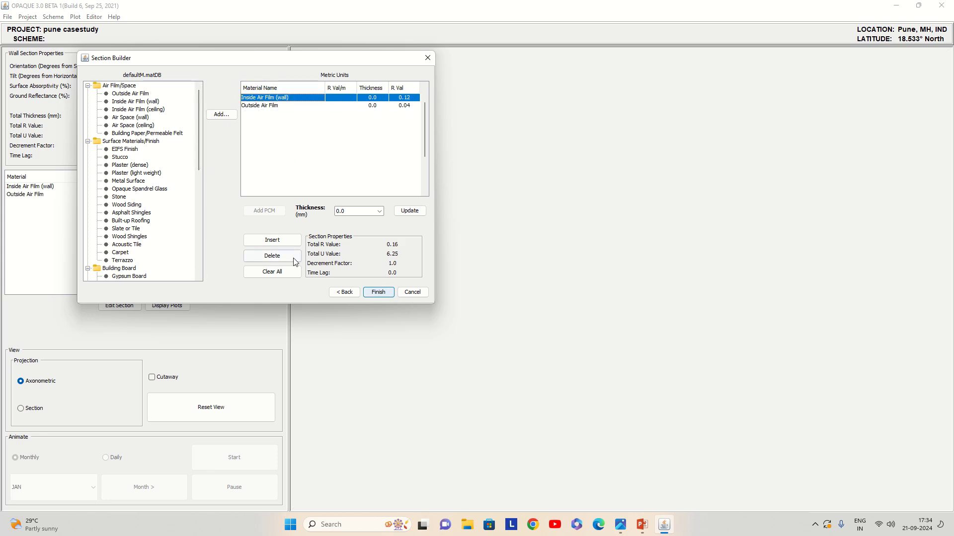
left_click(256, 257)
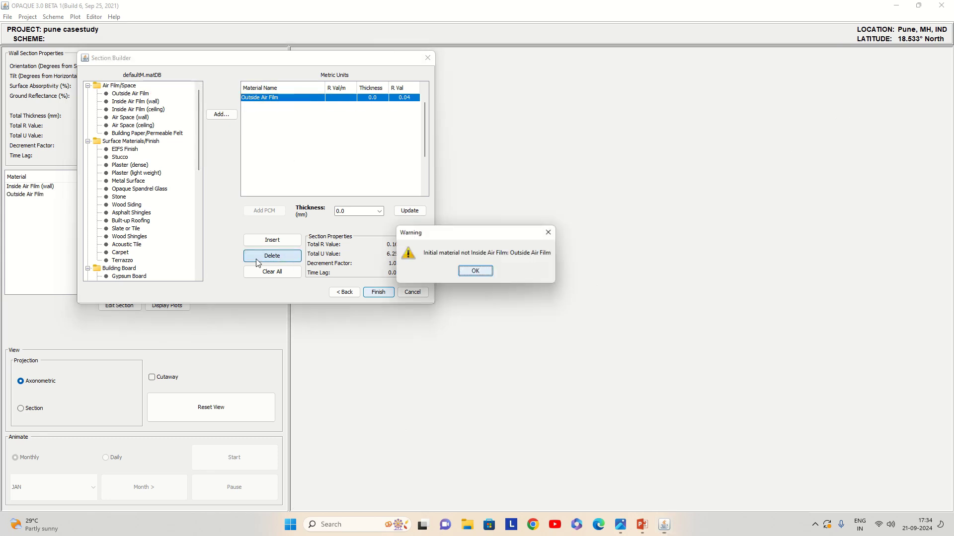
left_click(476, 272)
left_click(263, 129)
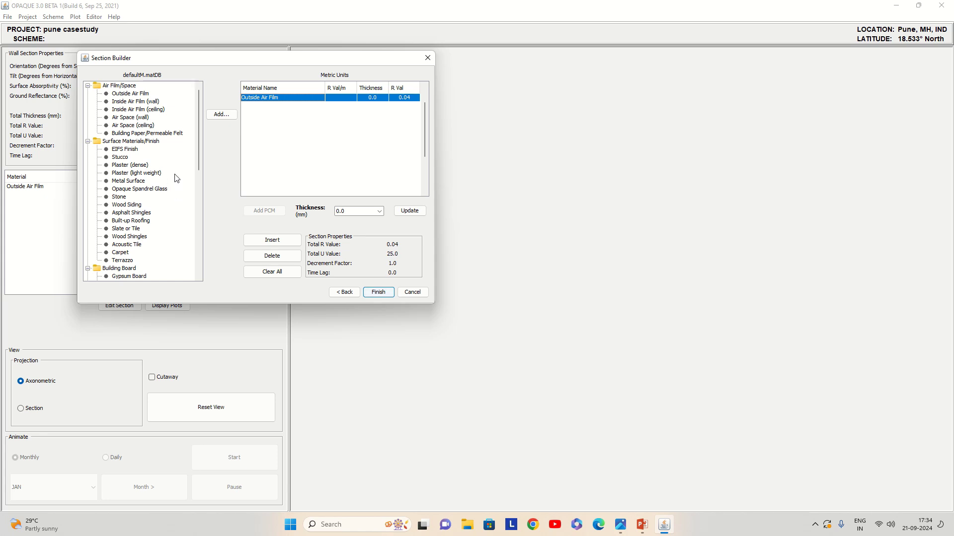
Insert a Brick layer from Masonry Materials ahead of the Outside Air Film in the wall section
scroll(174, 178, "down", 2)
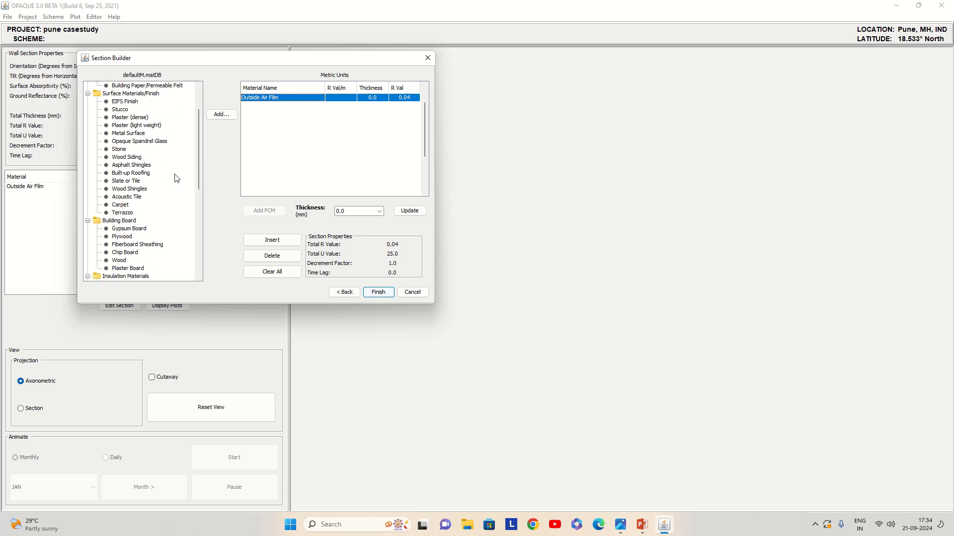
scroll(174, 178, "down", 2)
scroll(175, 178, "down", 2)
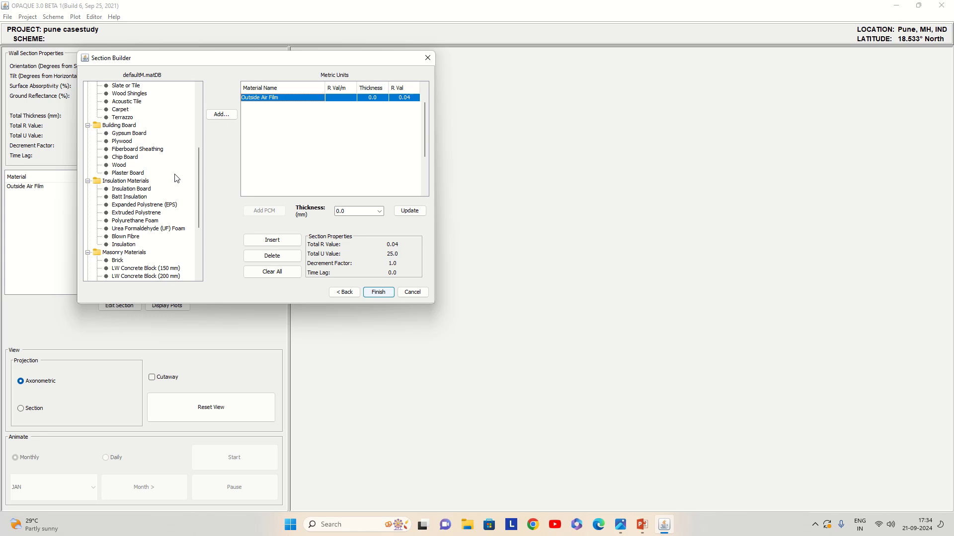
scroll(175, 179, "down", 3)
scroll(139, 186, "down", 2)
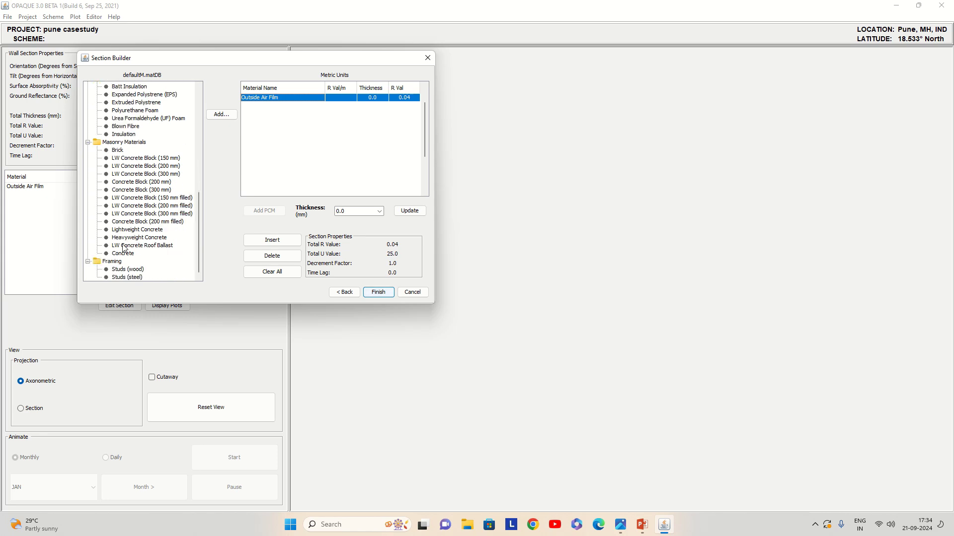
left_click(118, 150)
left_click(272, 240)
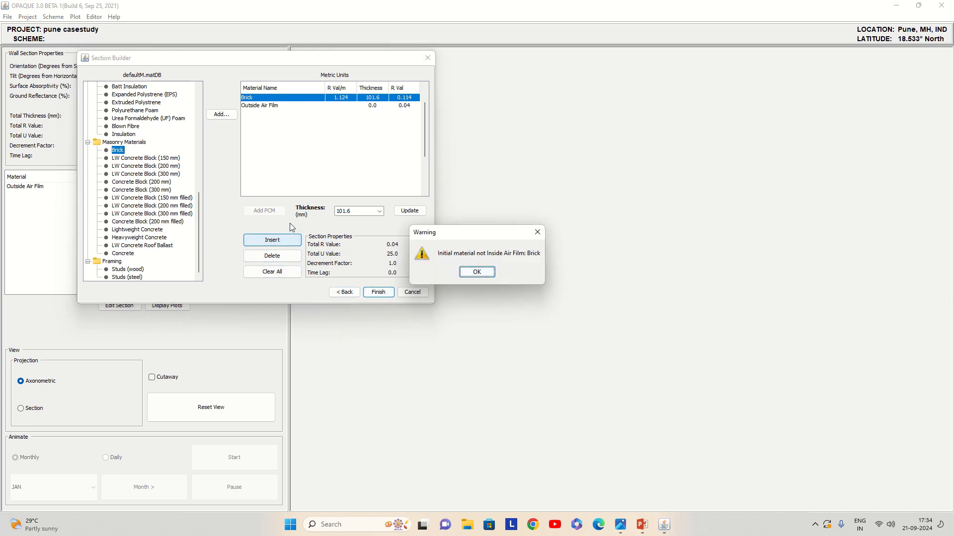
left_click(469, 273)
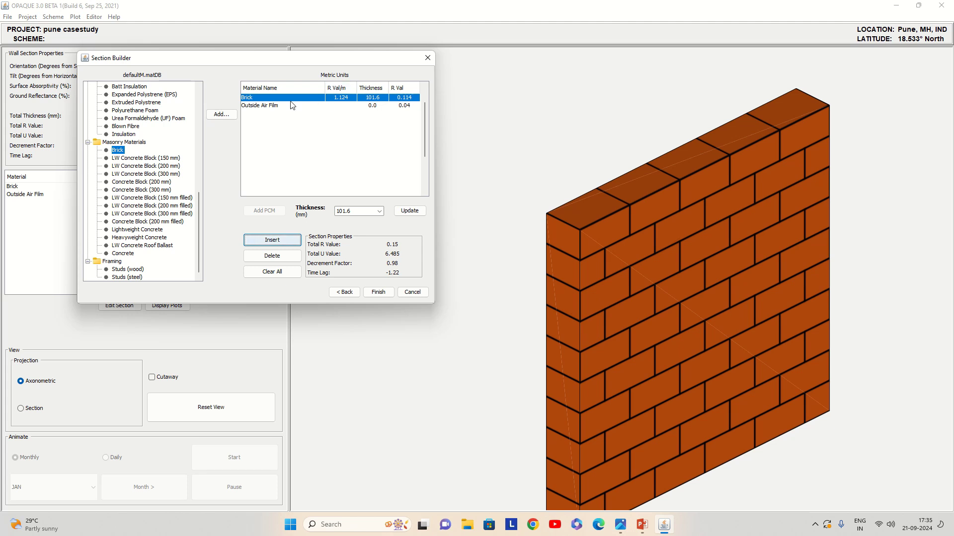
Set the Brick layer's thickness to 230 mm and update the wall section
scroll(133, 125, "up", 3)
scroll(133, 125, "up", 8)
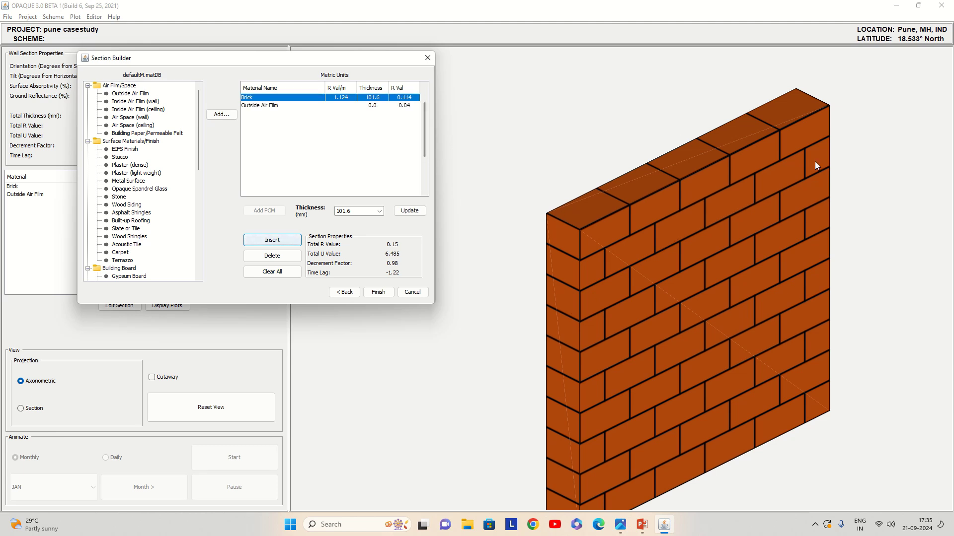
left_click(366, 211)
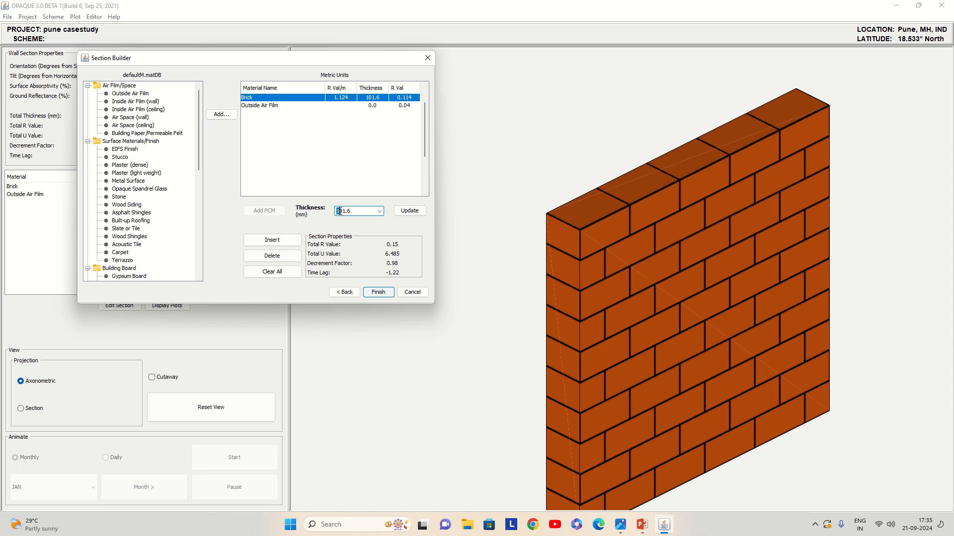
double_click(358, 211)
type("230")
left_click(409, 211)
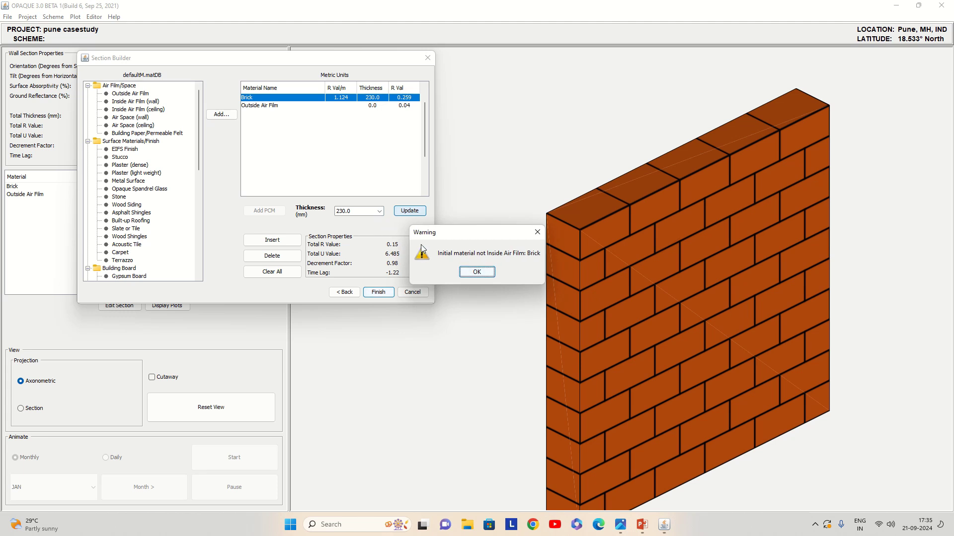
left_click(462, 273)
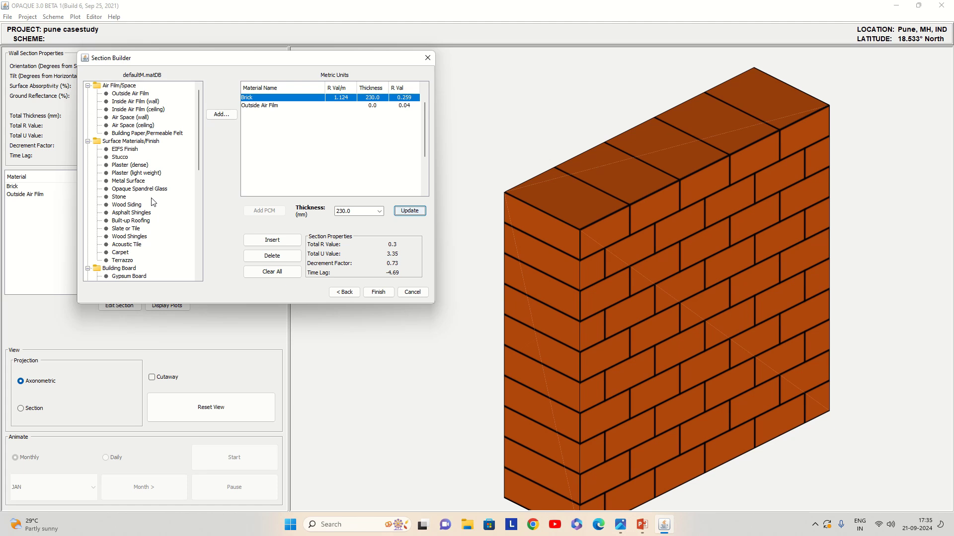
Add a 50 mm Insulation layer from Insulation Materials after the Brick layer in the wall section
scroll(153, 202, "down", 3)
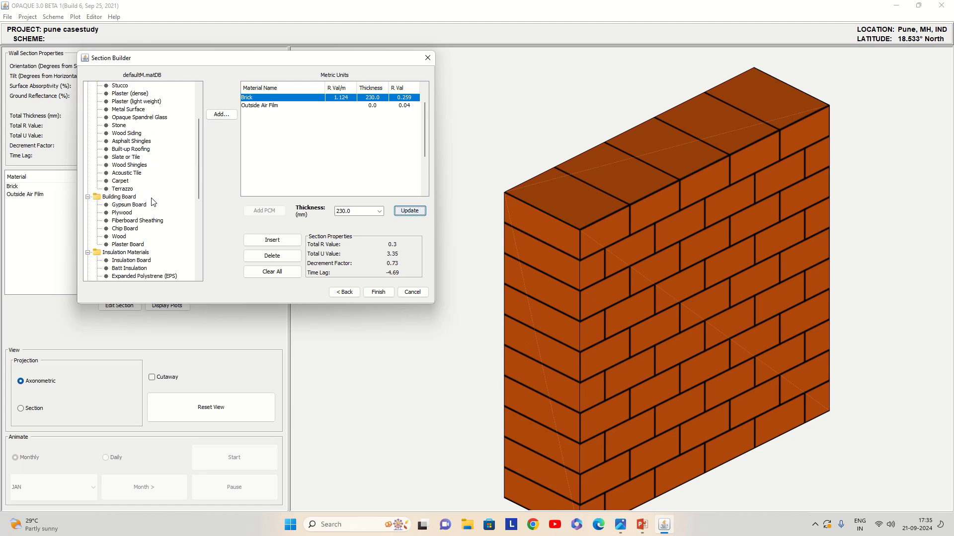
scroll(153, 202, "down", 1)
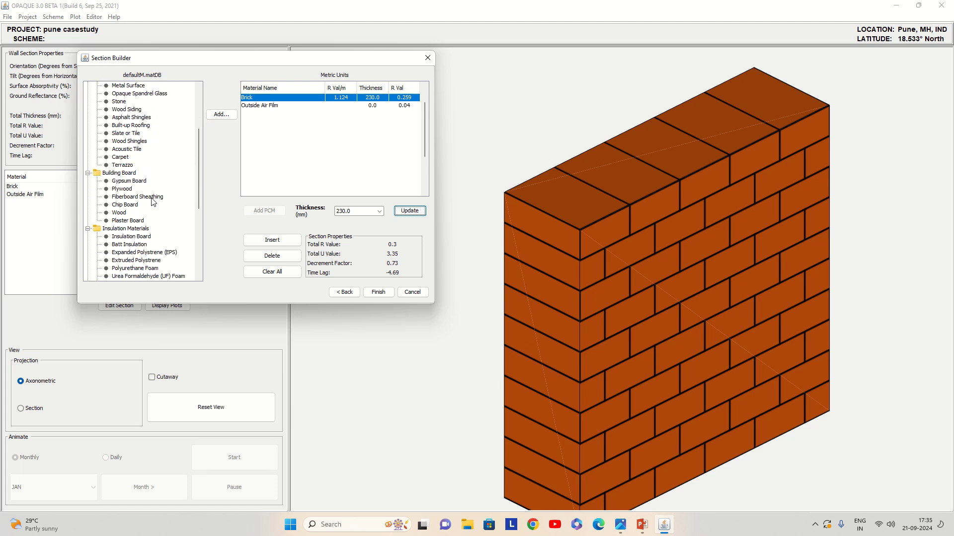
scroll(134, 259, "down", 2)
left_click(133, 245)
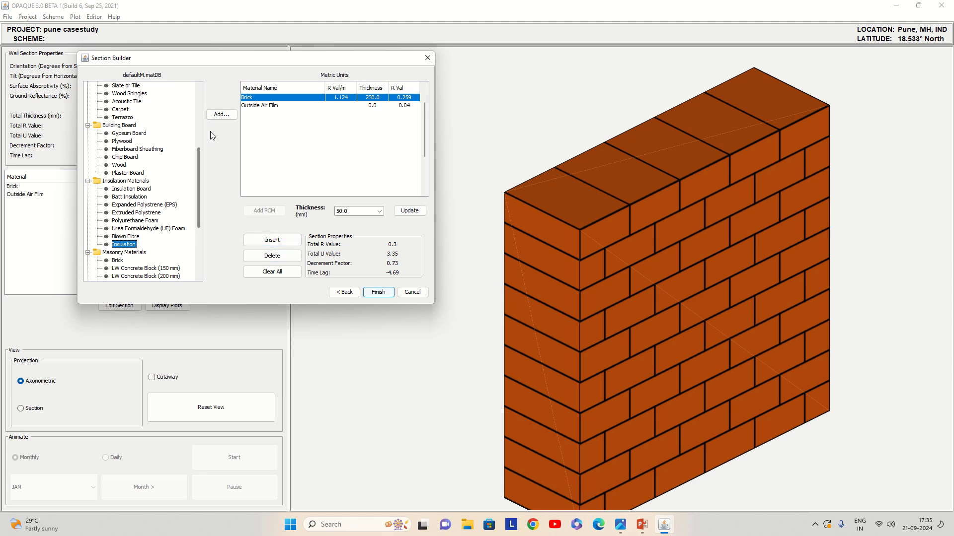
left_click(214, 116)
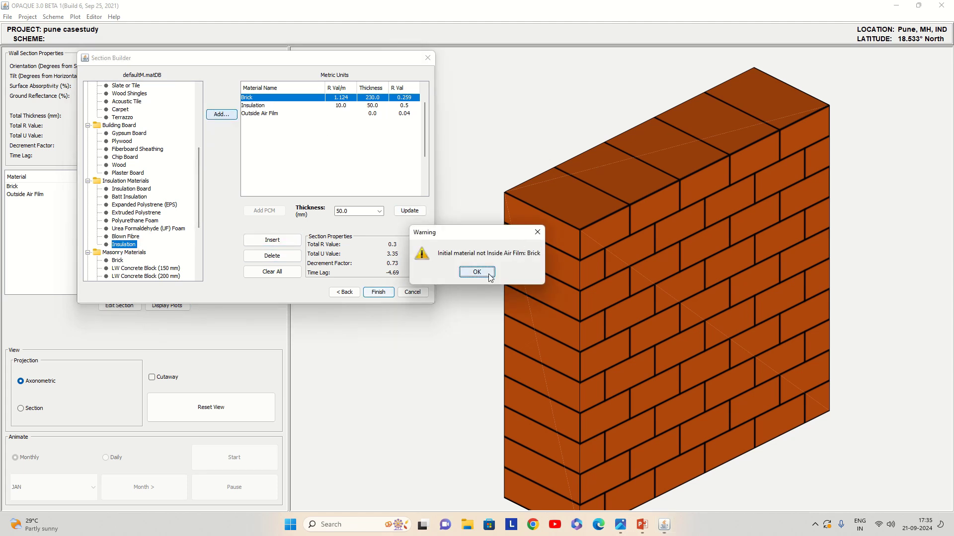
left_click(489, 275)
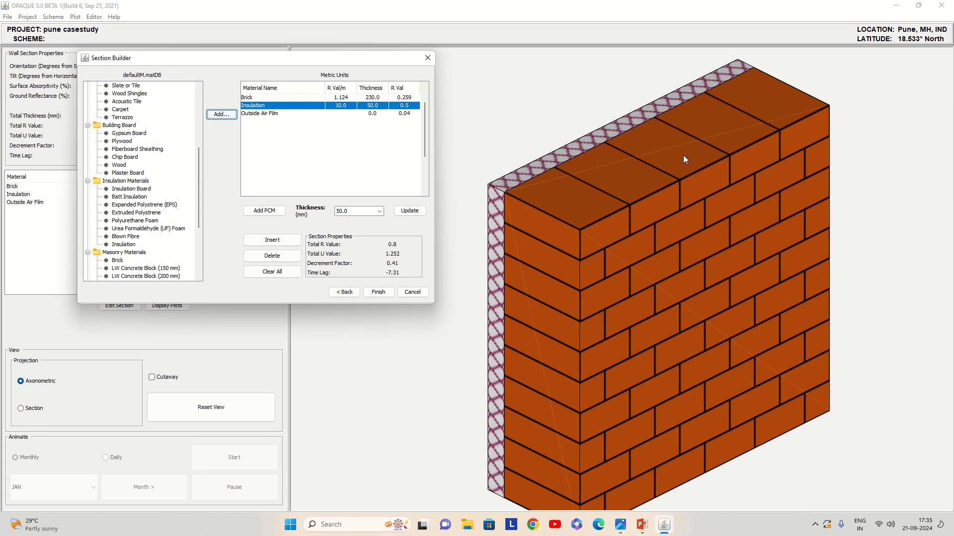
Delete the Outside Air Film layer from the wall section and confirm the deletion
left_click(248, 115)
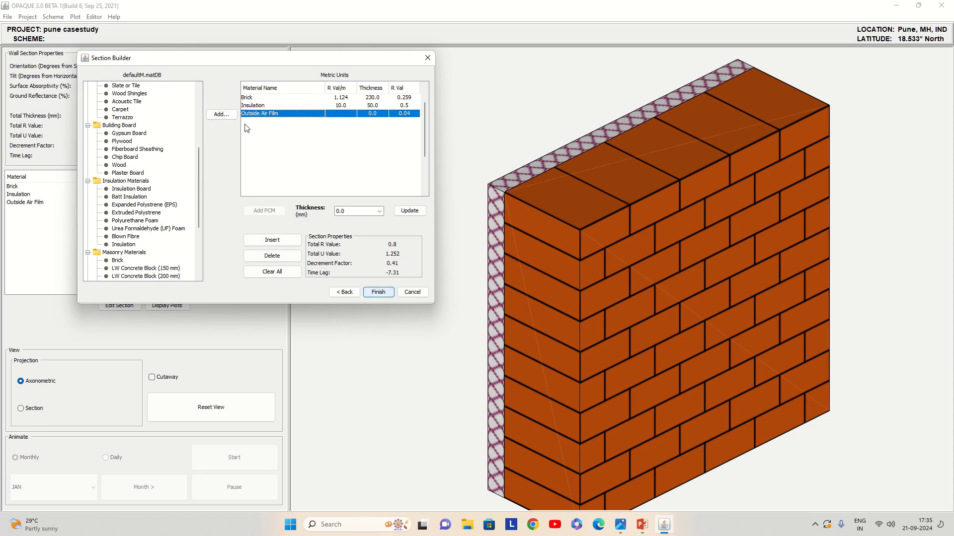
left_click(265, 255)
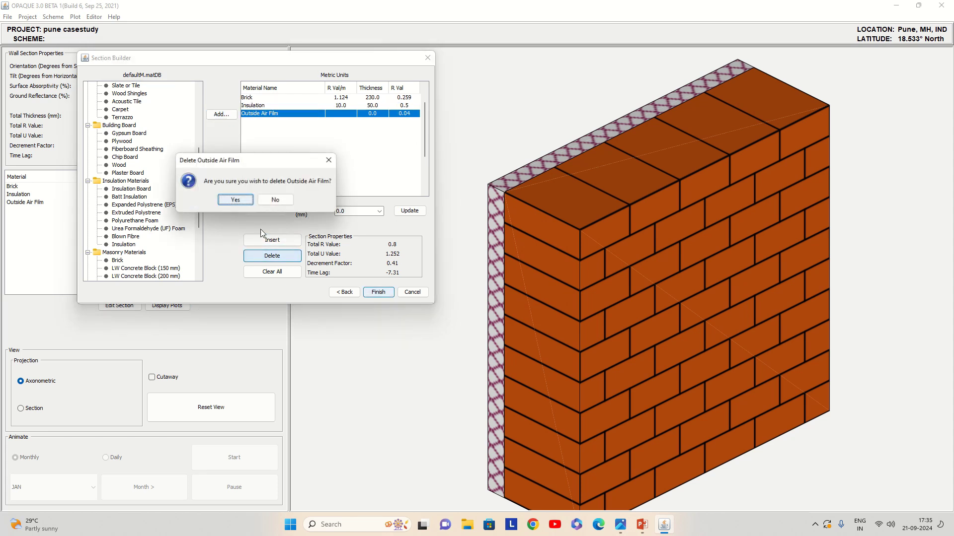
left_click(235, 200)
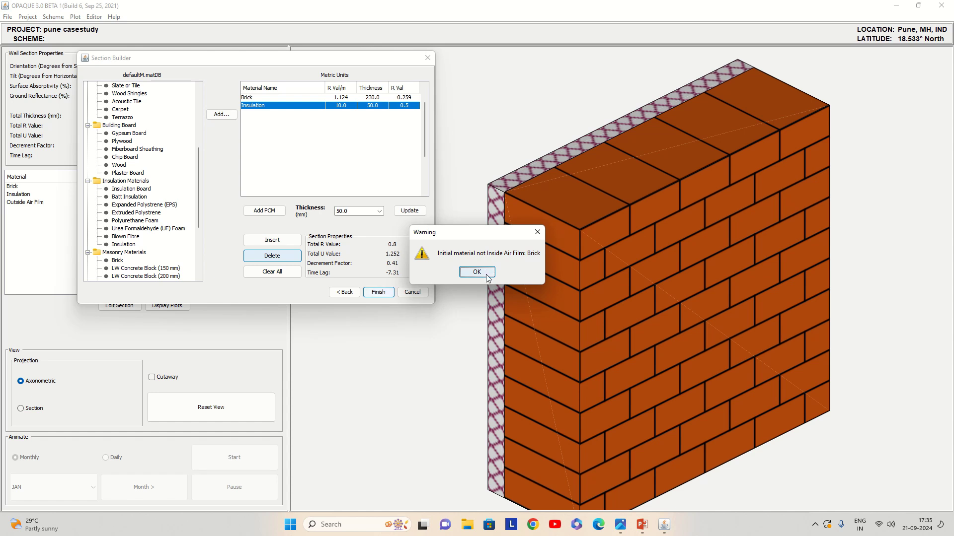
left_click(487, 276)
Insert an Inside Air Film (wall) layer between the Brick and Insulation layers
scroll(125, 114, "up", 6)
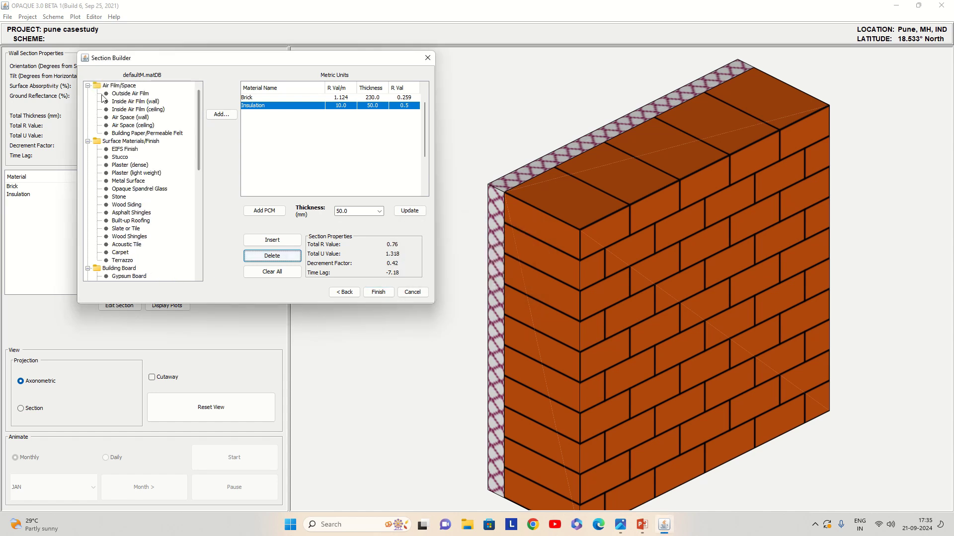
left_click(128, 102)
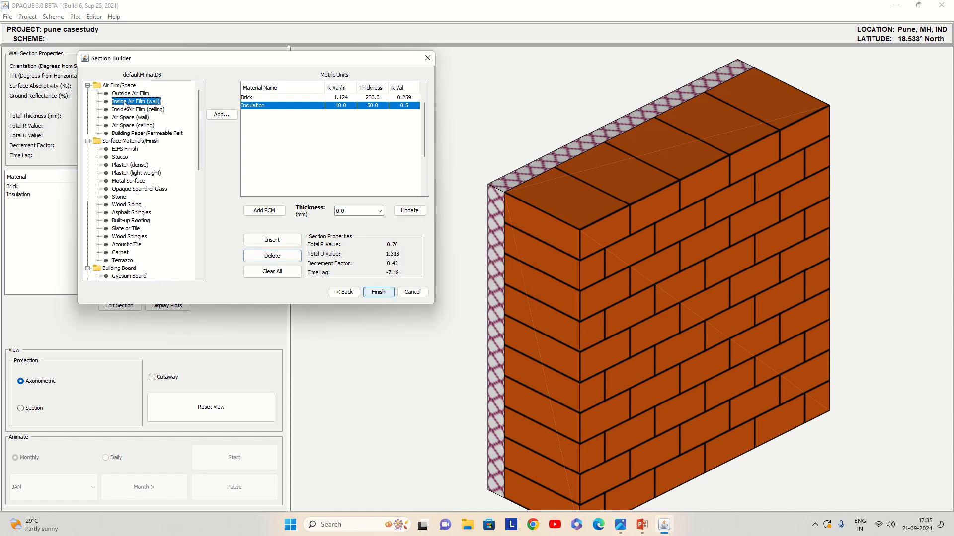
left_click(259, 241)
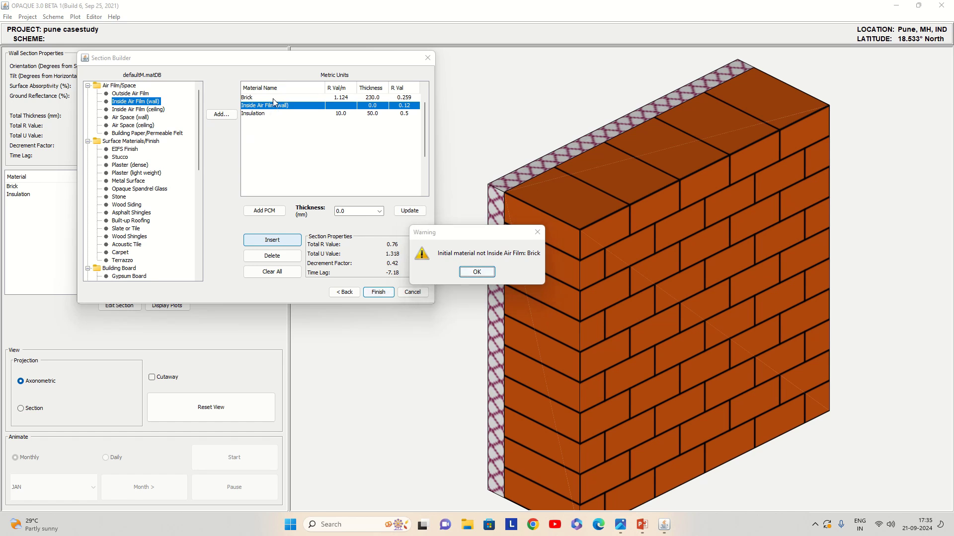
left_click(468, 272)
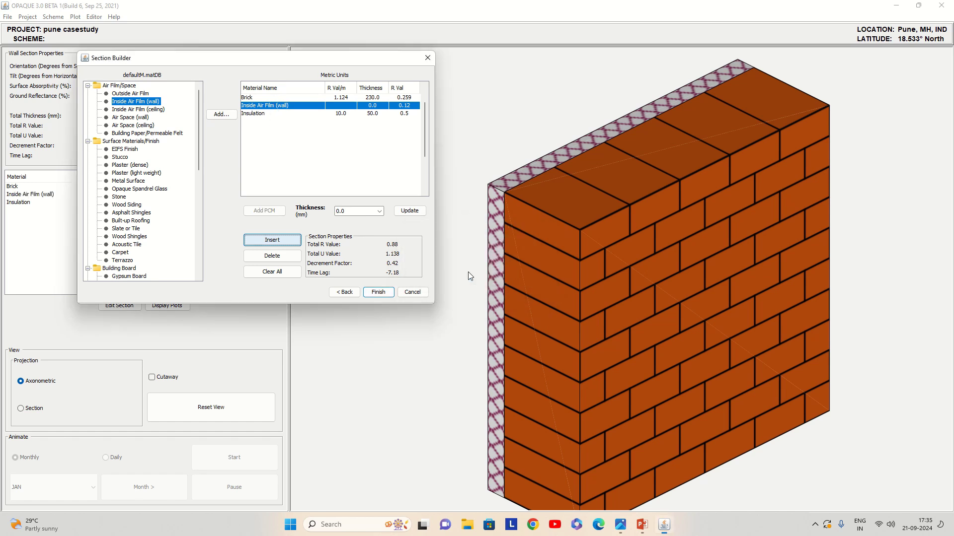
Delete the Inside Air Film (wall) layer from between Brick and Insulation
left_click(251, 97)
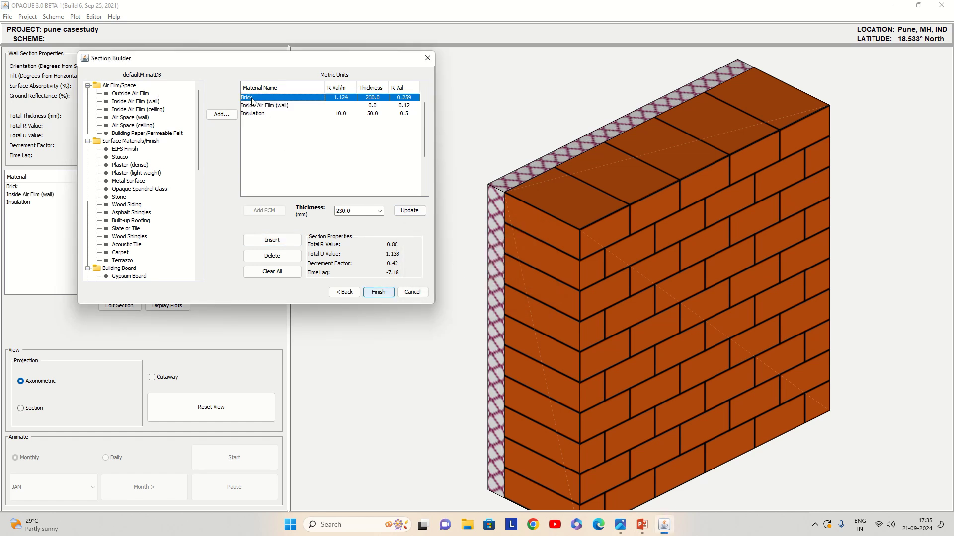
left_click(253, 105)
left_click(266, 256)
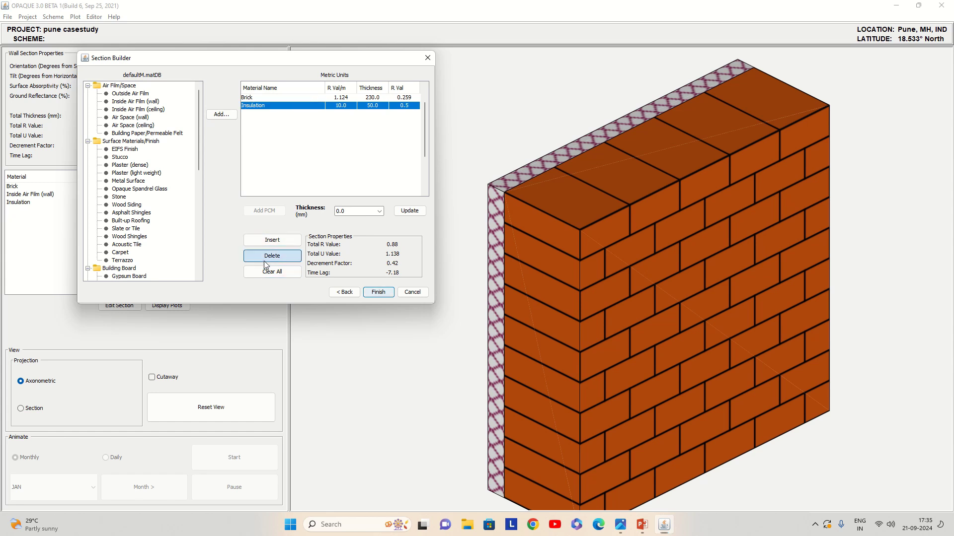
left_click(476, 273)
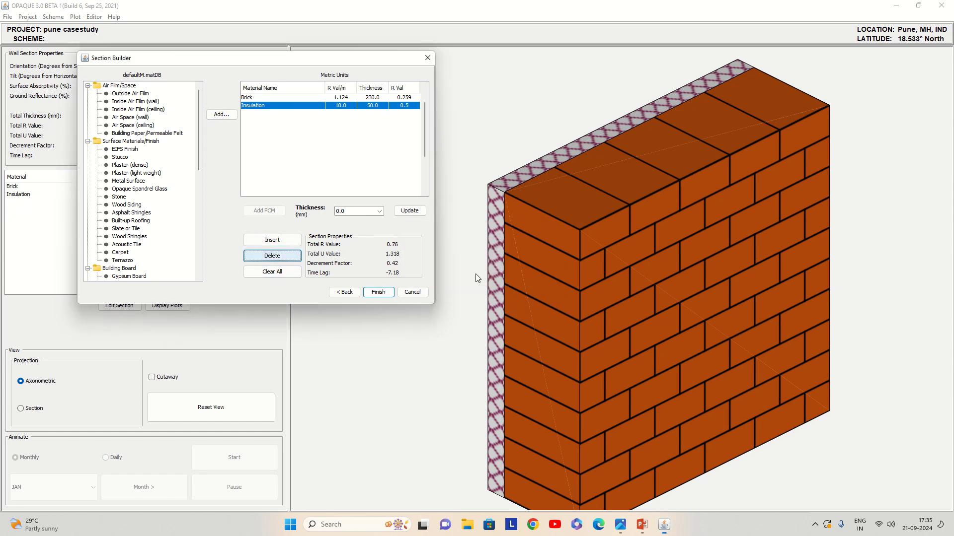
Add an Inside Air Film (wall) layer after the Insulation layer in the wall section
left_click(248, 98)
left_click(130, 101)
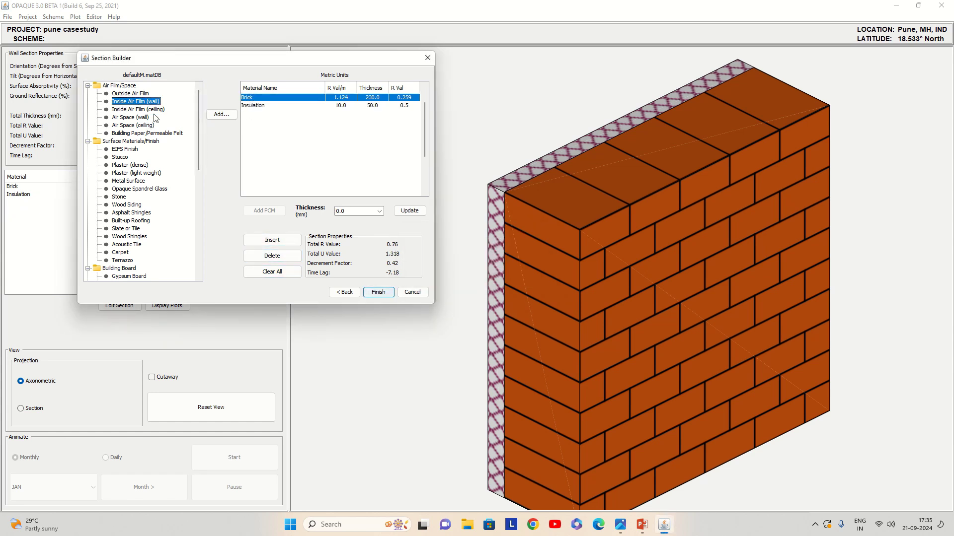
left_click(221, 114)
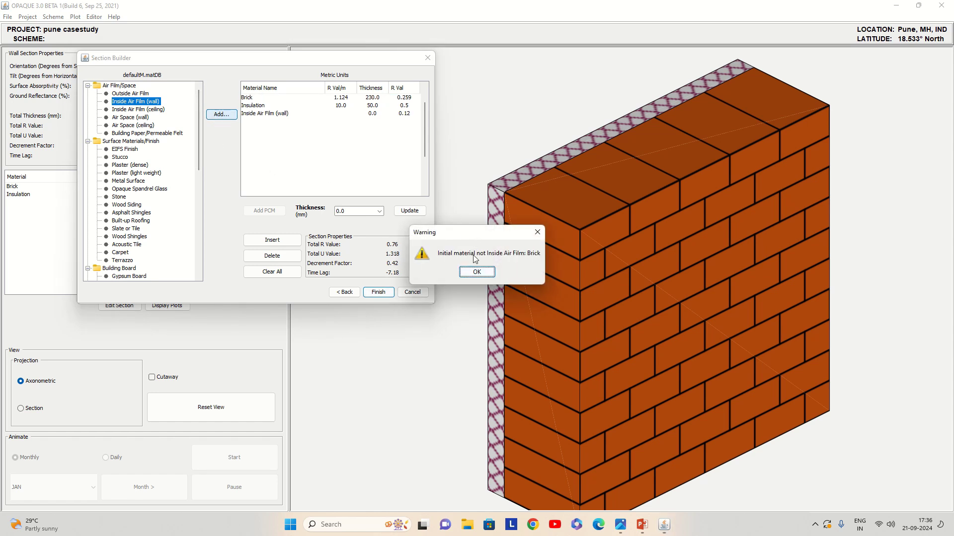
left_click(476, 272)
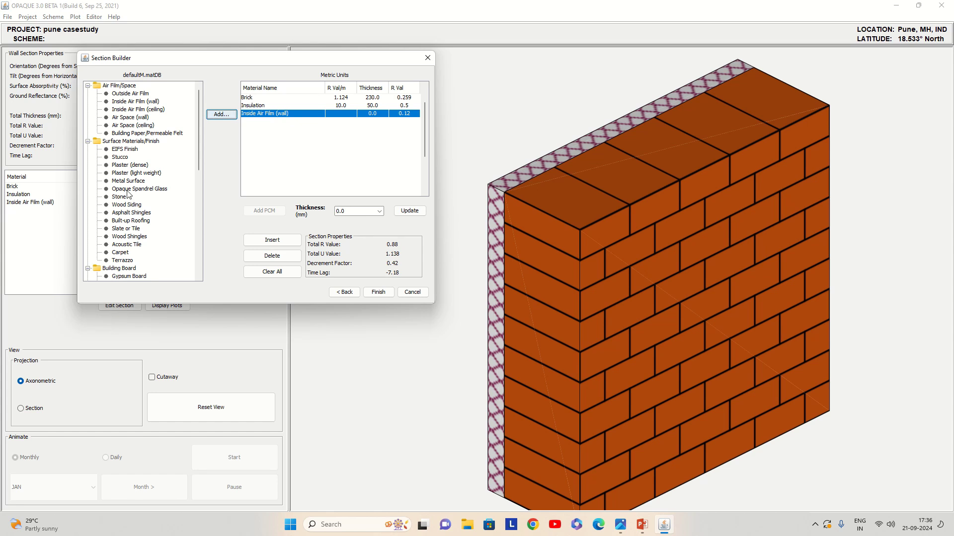
Add a Gypsum Board layer from Building Board after the Inside Air Film (wall) layer
scroll(122, 178, "down", 3)
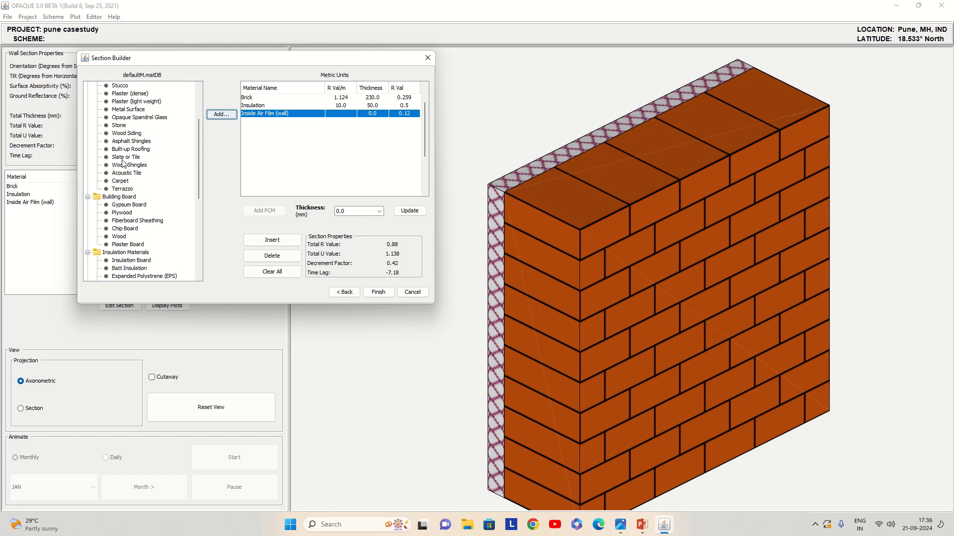
left_click(121, 206)
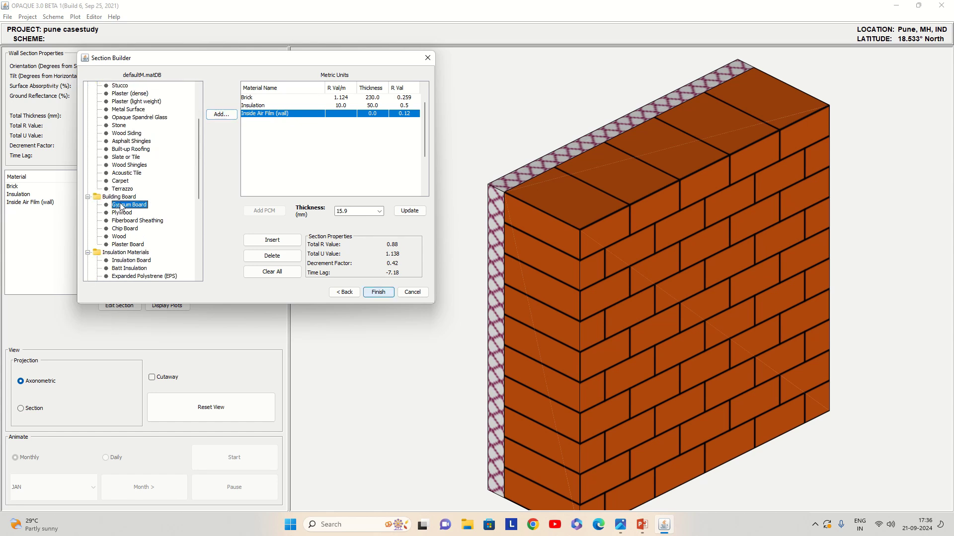
left_click(222, 117)
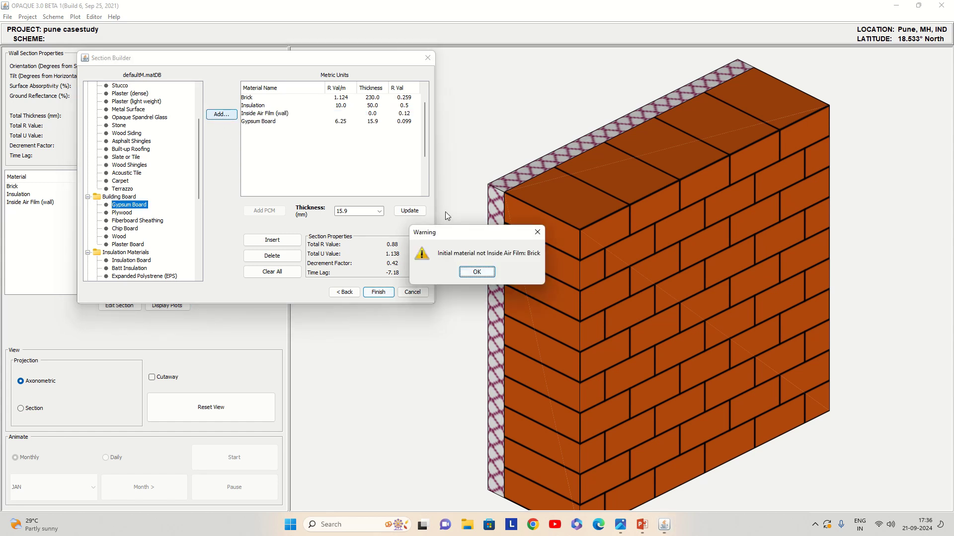
left_click(469, 274)
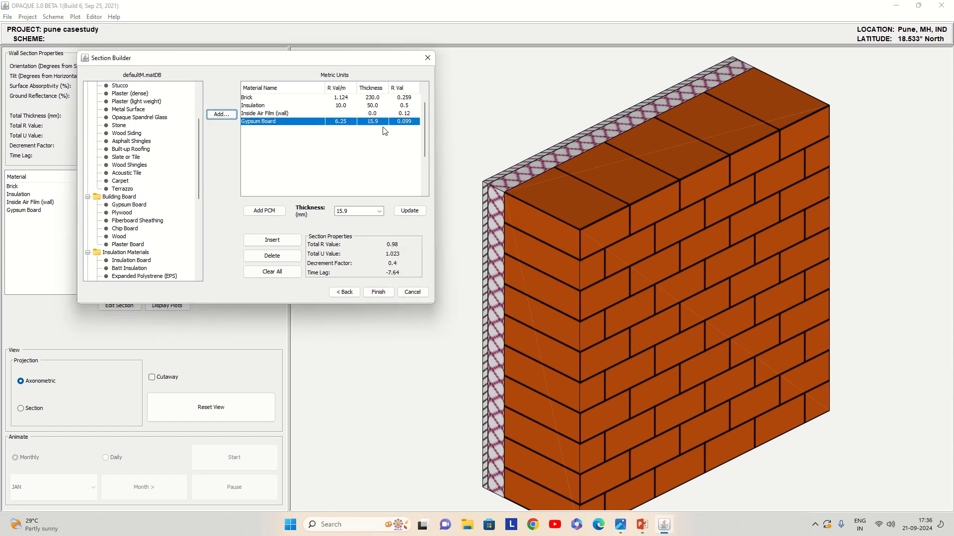
Set the Gypsum Board layer's thickness to 20 mm and update the wall section
left_click(359, 211)
double_click(359, 211)
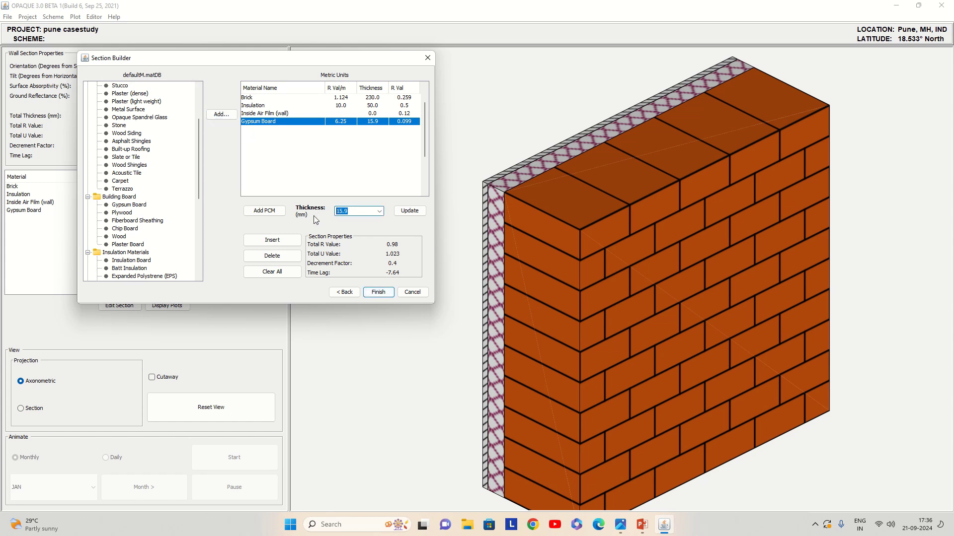
type("20")
left_click(409, 210)
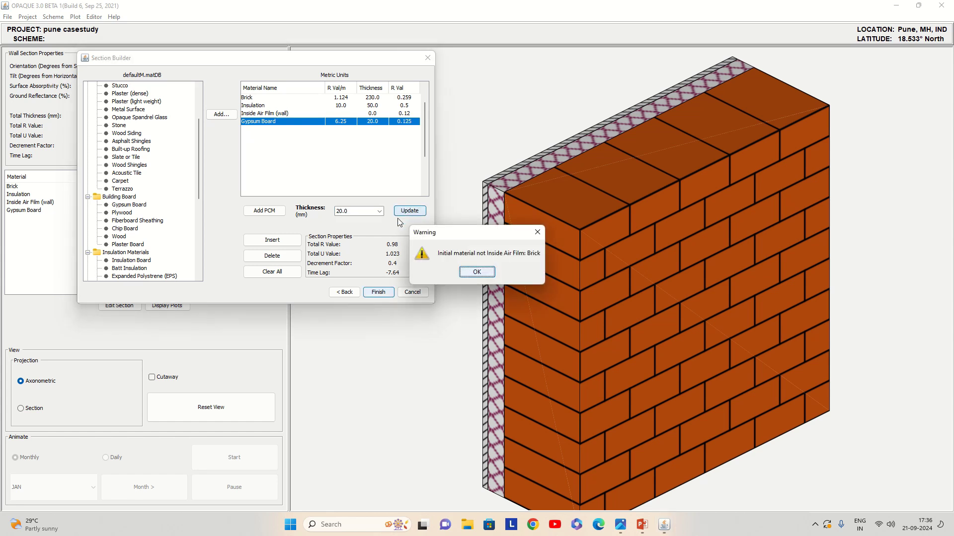
left_click(475, 273)
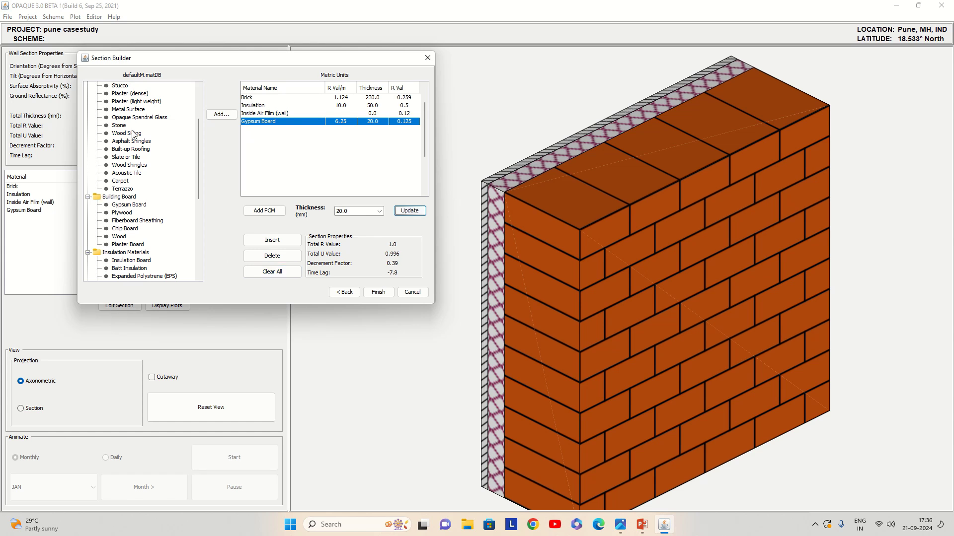
Finish the wall section without adding an Outside Air Film
scroll(135, 133, "up", 3)
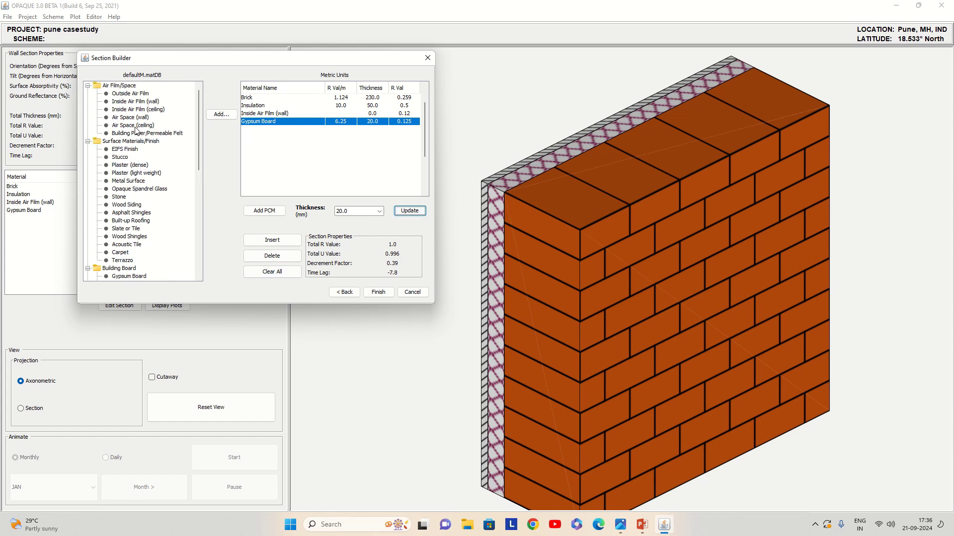
scroll(135, 130, "down", 2)
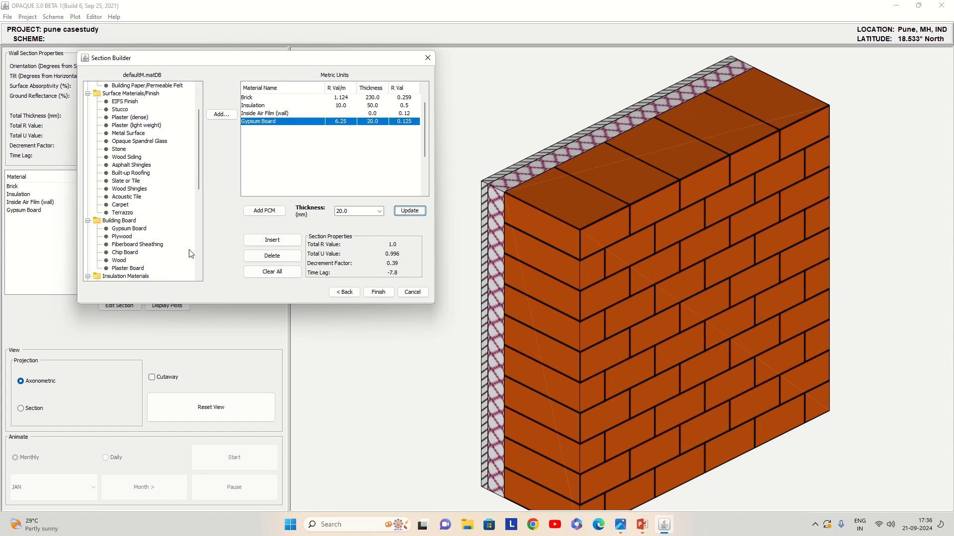
left_click(379, 293)
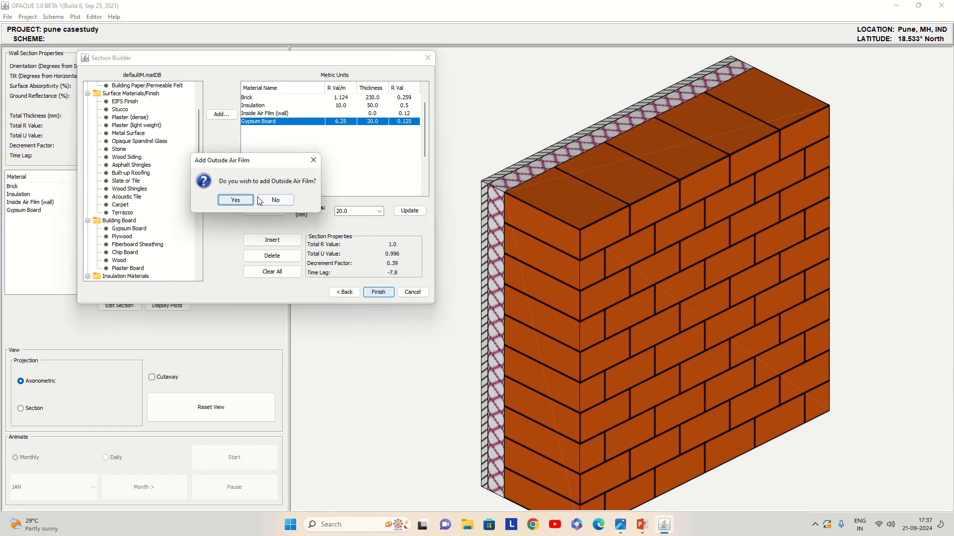
left_click(276, 200)
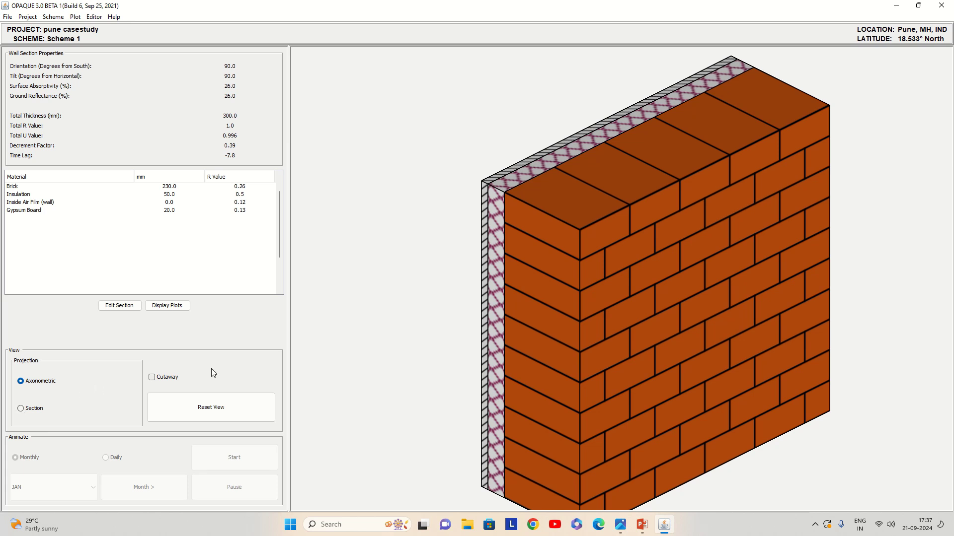
left_click(8, 17)
mouse_move(19, 99)
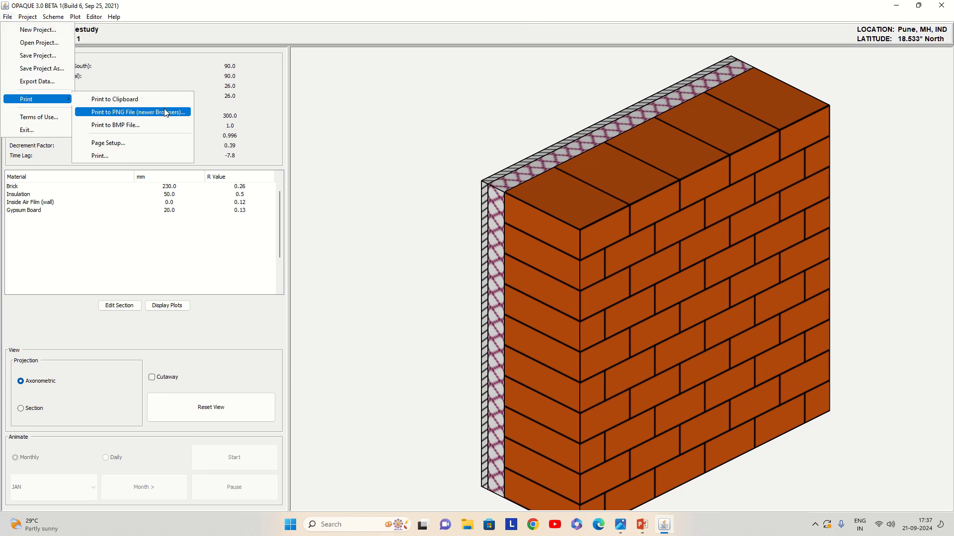
left_click(427, 150)
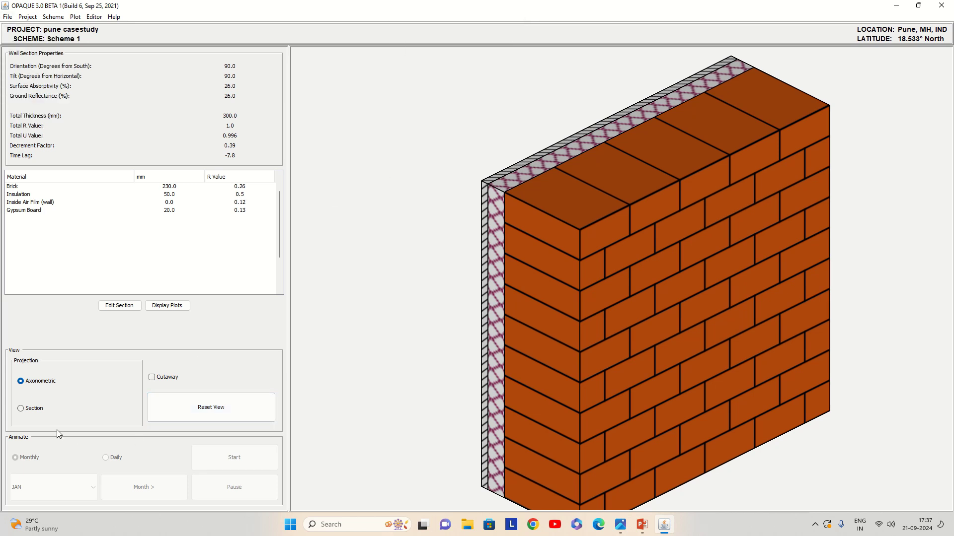
Examine the finished wall in Section and Axonometric projection, turning the Cutaway display on and off again
left_click(35, 410)
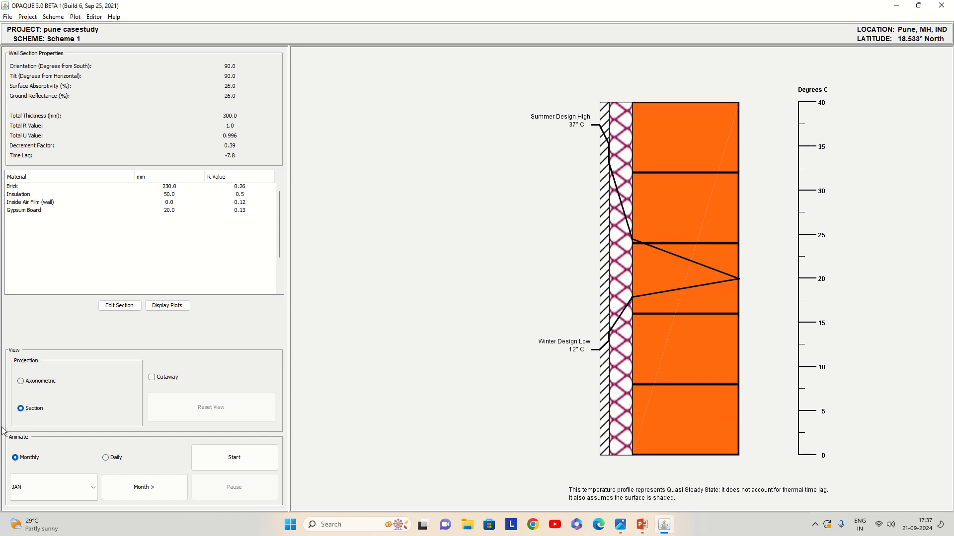
left_click(21, 382)
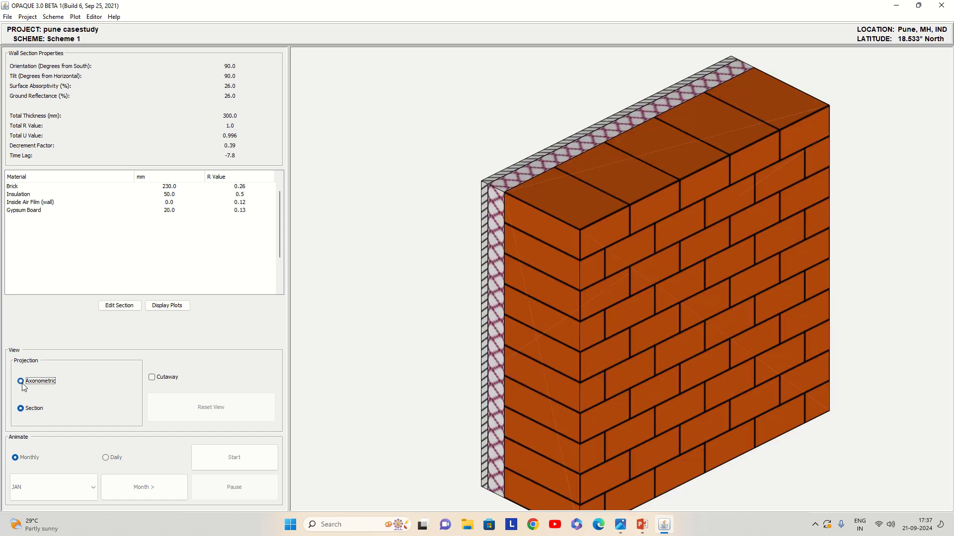
left_click(152, 378)
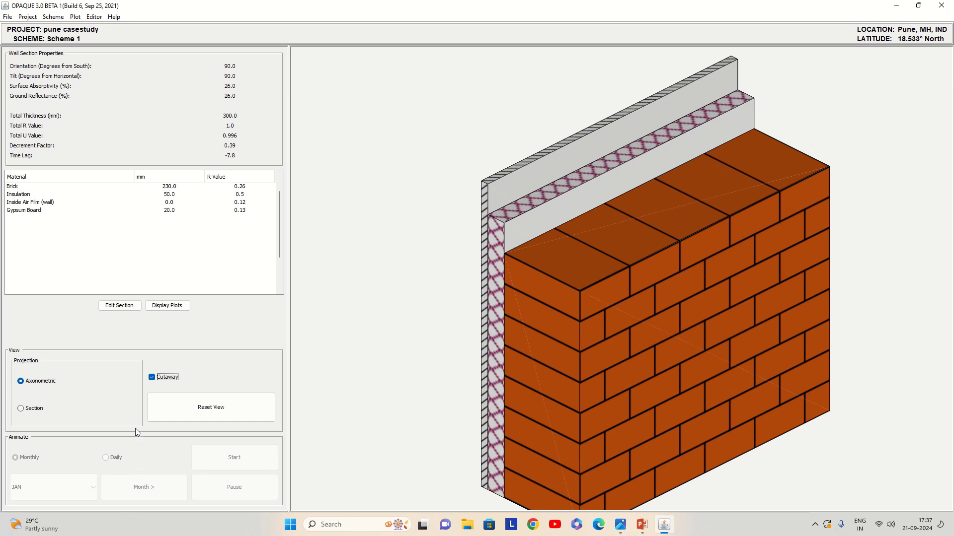
key("space")
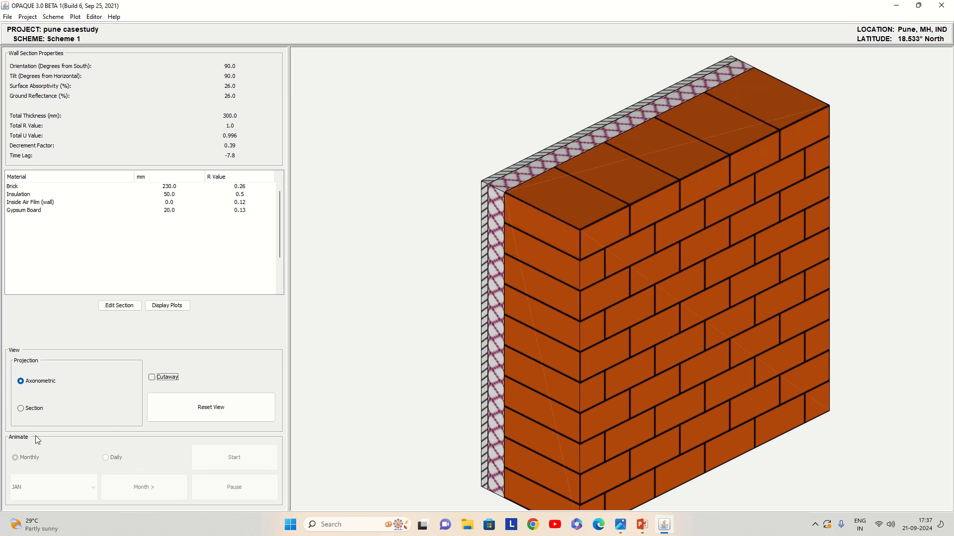
Switch the wall to Section projection, run the monthly temperature profile animation, and stop it
left_click(24, 411)
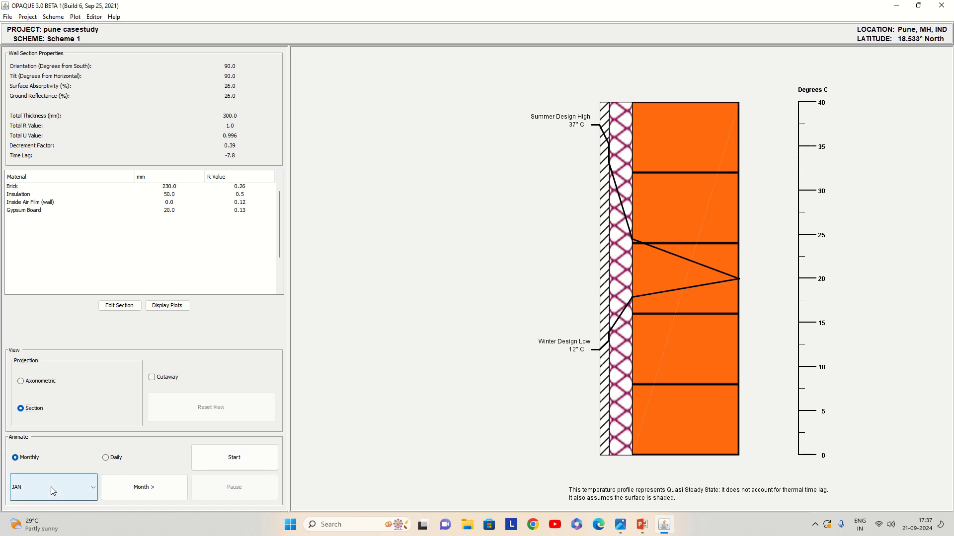
left_click(222, 457)
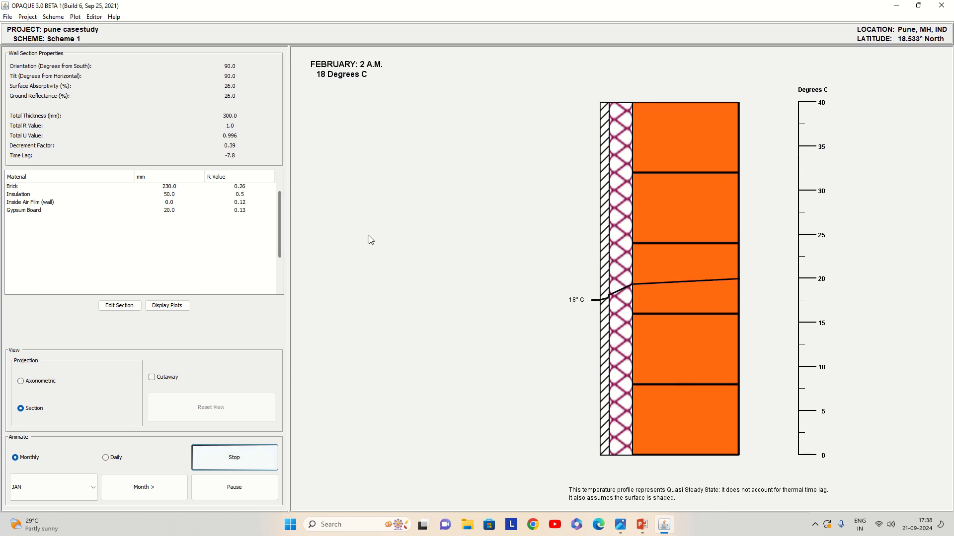
left_click(230, 457)
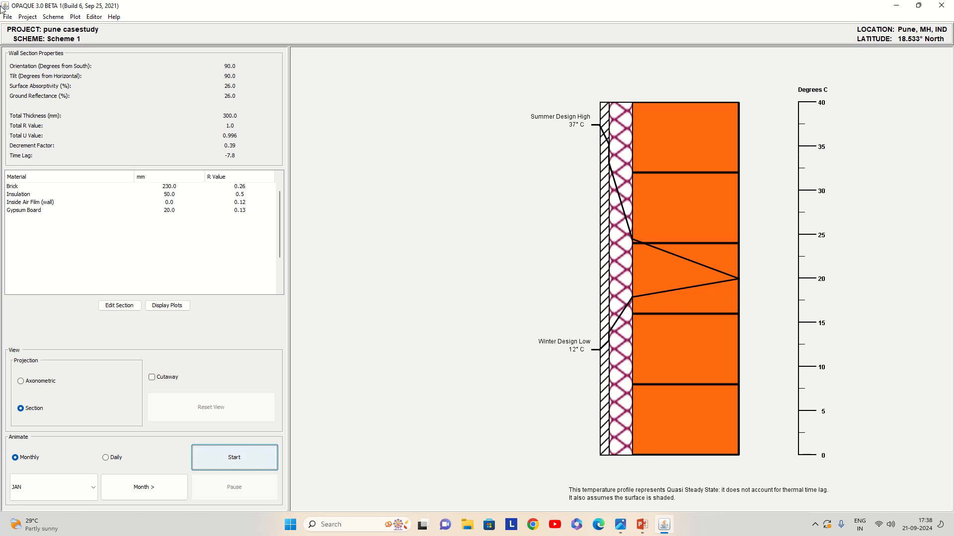
Examine the Outdoor Air Temperature, Heat Gain-Heat Loss and Total Surface Radiation plots for all months, and return to the 3D section
left_click(75, 18)
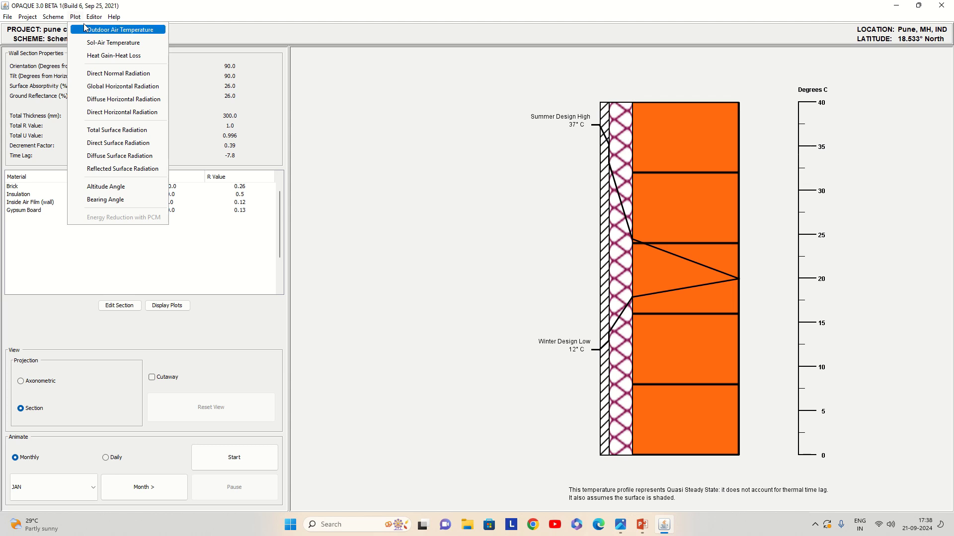
left_click(119, 29)
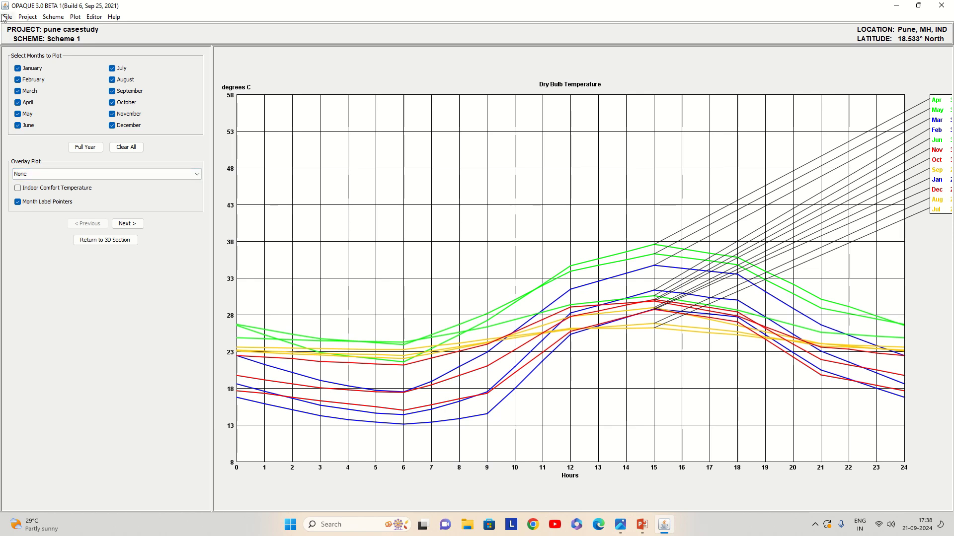
left_click(77, 18)
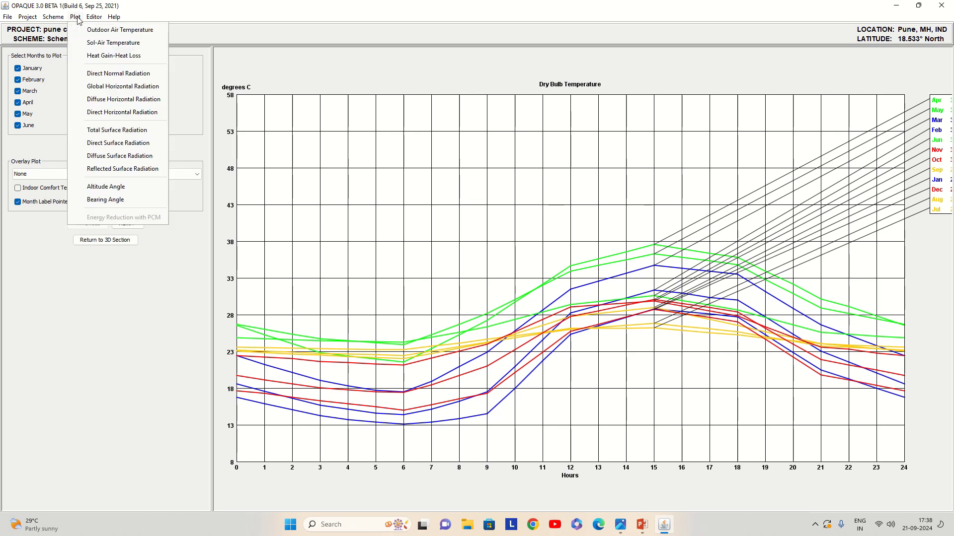
left_click(82, 55)
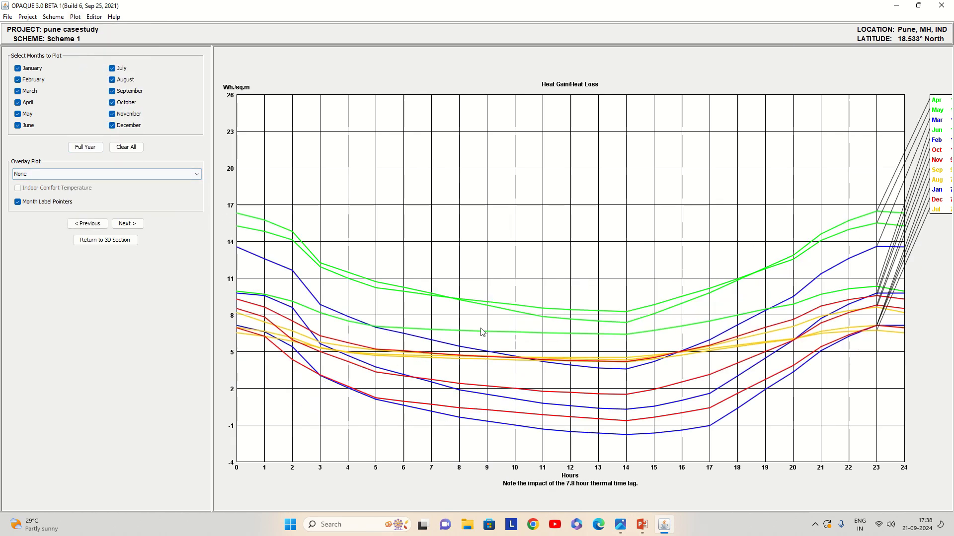
left_click(77, 17)
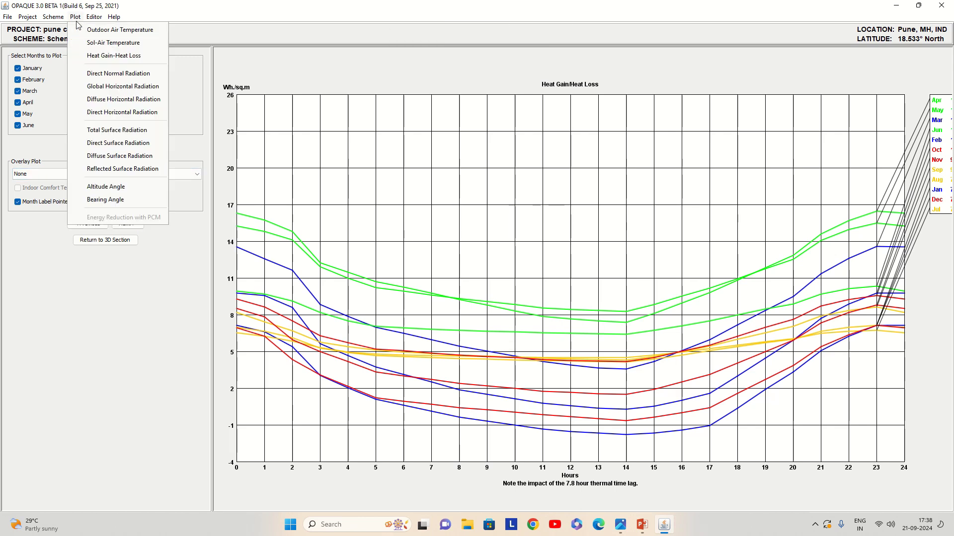
left_click(92, 131)
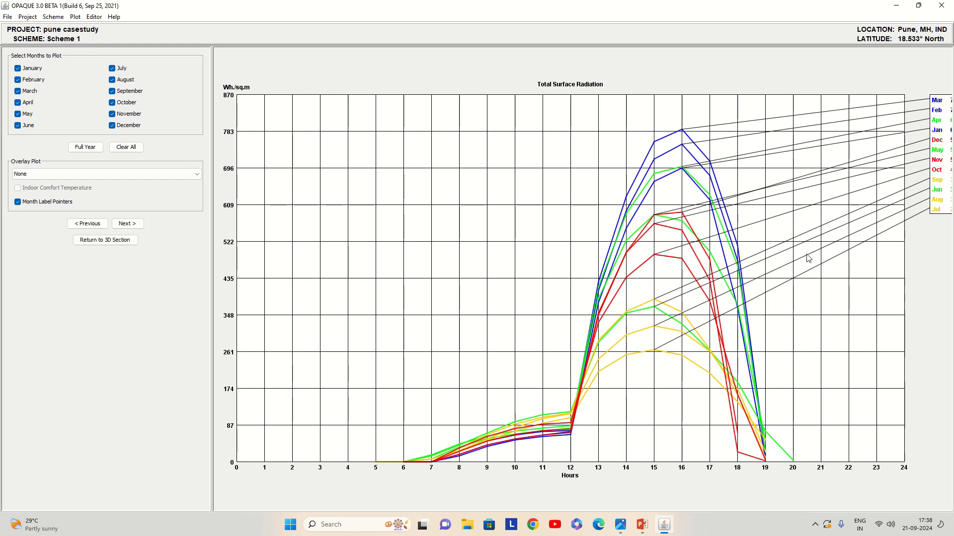
left_click(8, 17)
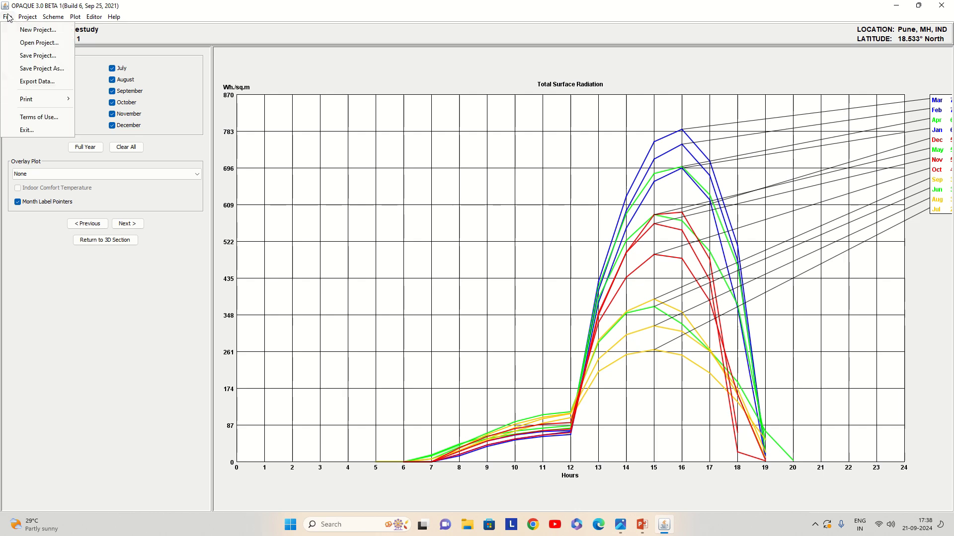
left_click(79, 347)
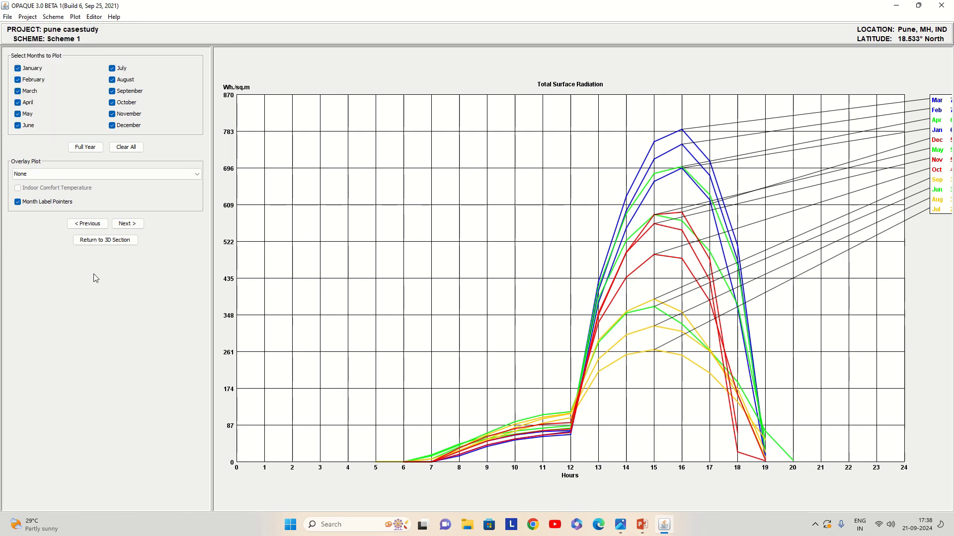
left_click(104, 240)
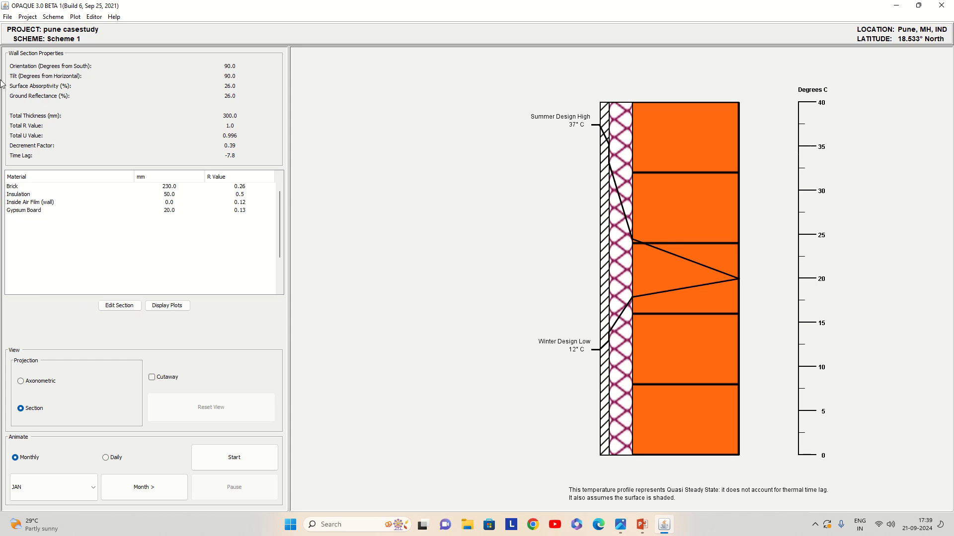
Review the variables offered for data export and close the Data File Output dialog without exporting
left_click(8, 17)
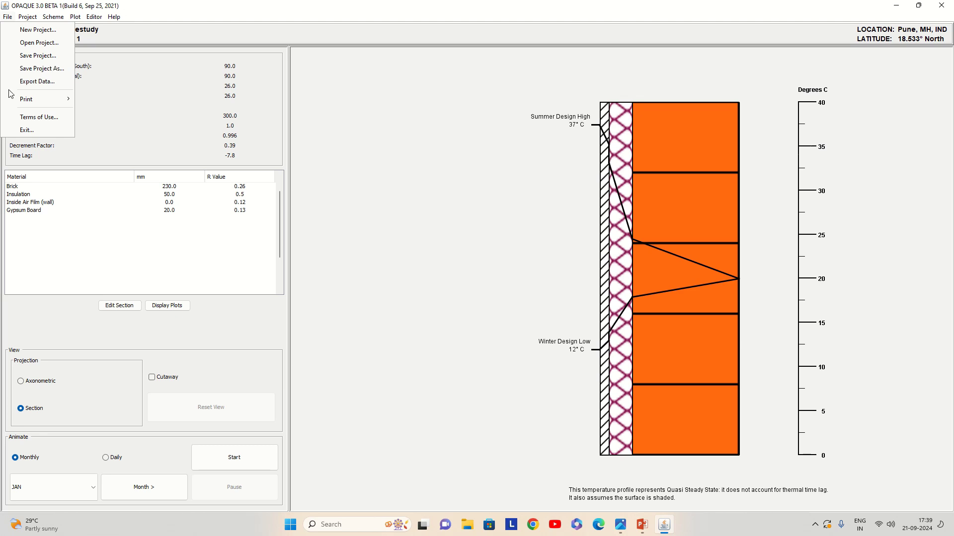
mouse_move(10, 96)
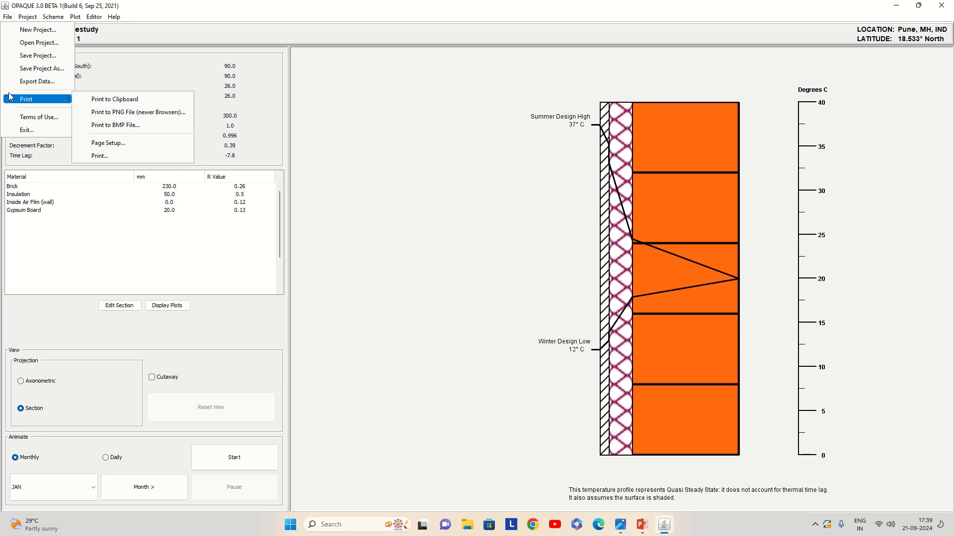
left_click(37, 81)
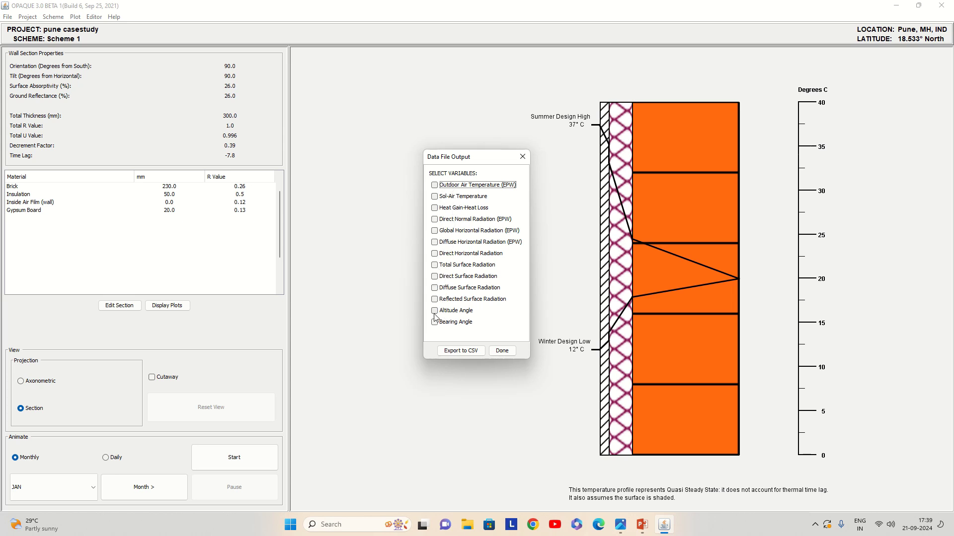
left_click(501, 350)
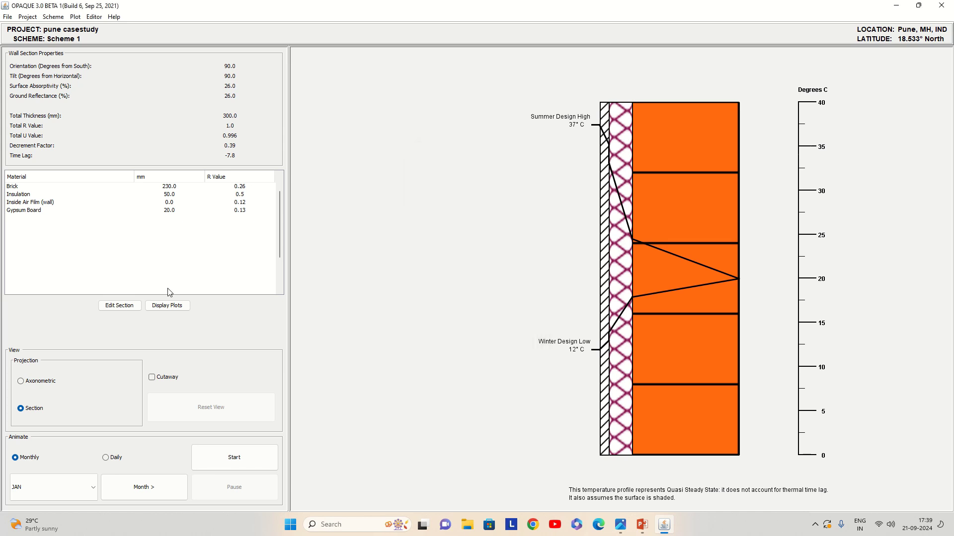
Print the wall section view to a PNG file on the Desktop as OPAQUE_Scheme 1_3DSection.png
left_click(6, 18)
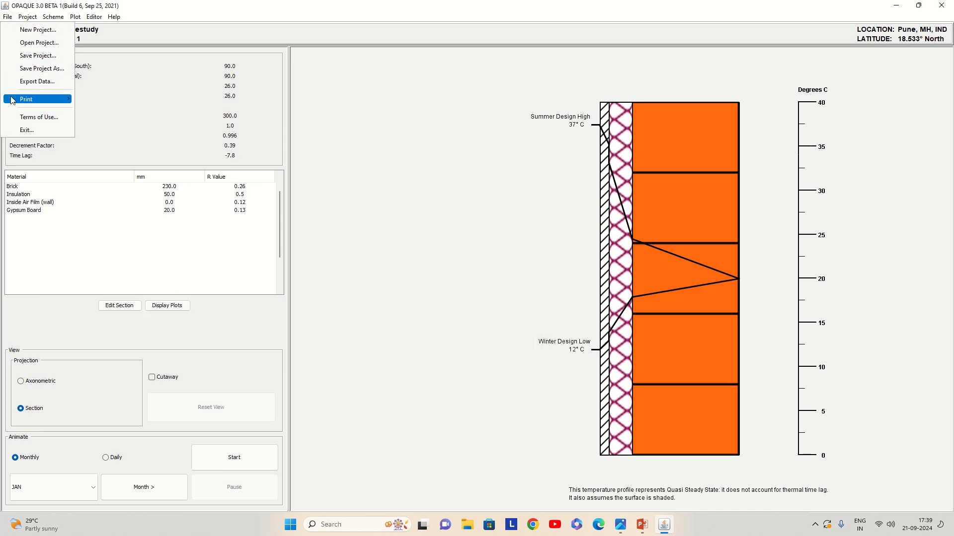
mouse_move(12, 100)
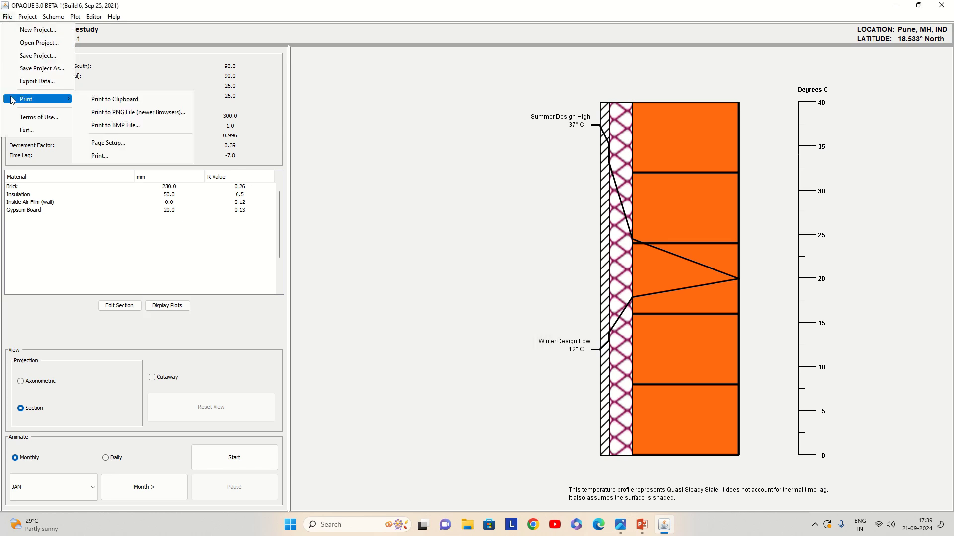
left_click(128, 117)
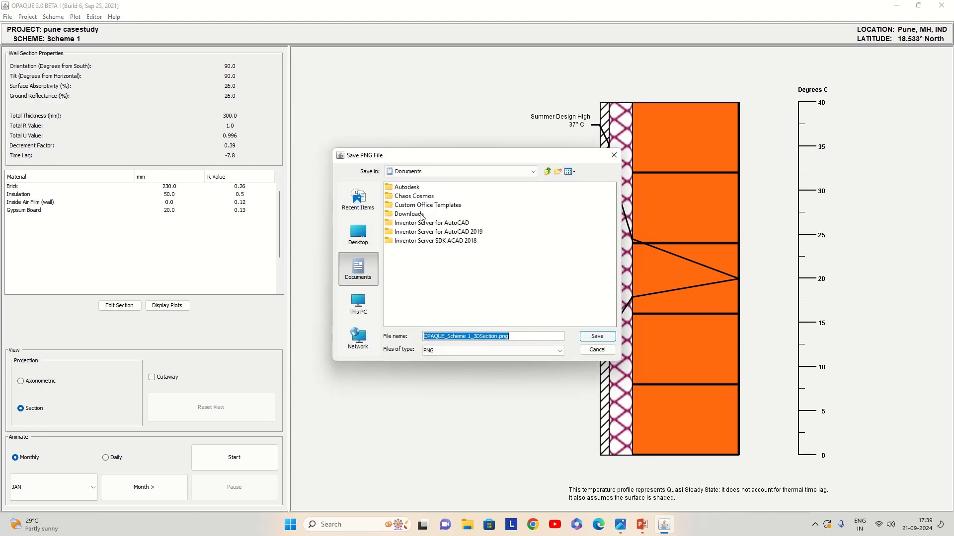
left_click(358, 304)
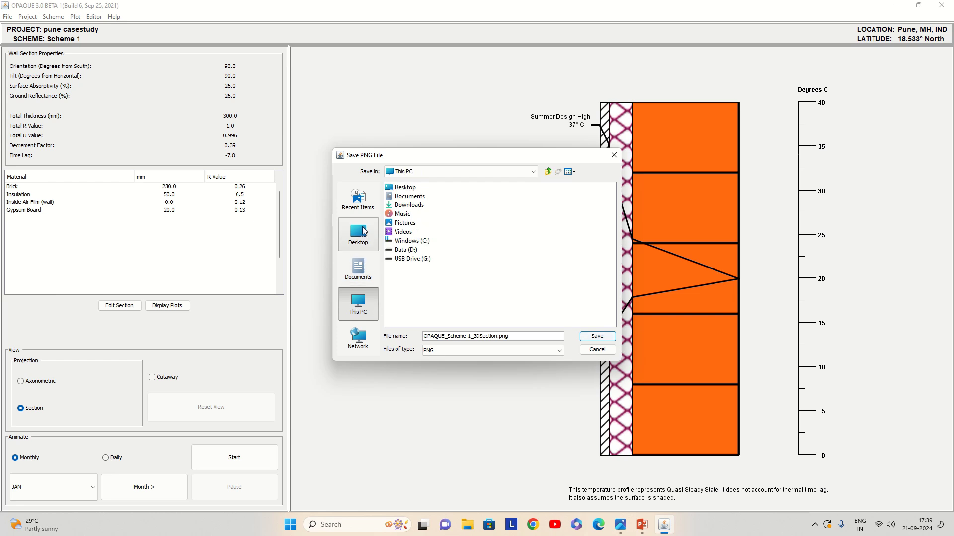
left_click(363, 231)
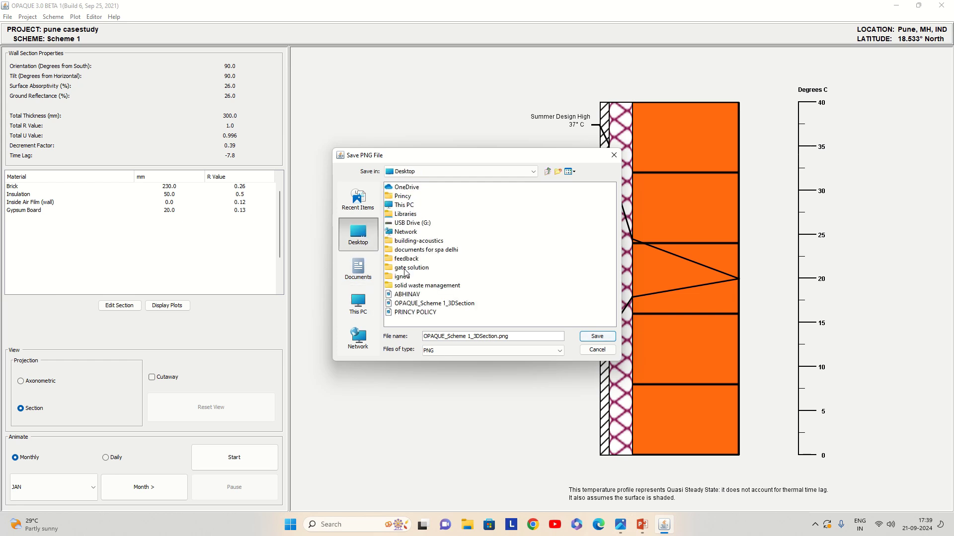
left_click(589, 337)
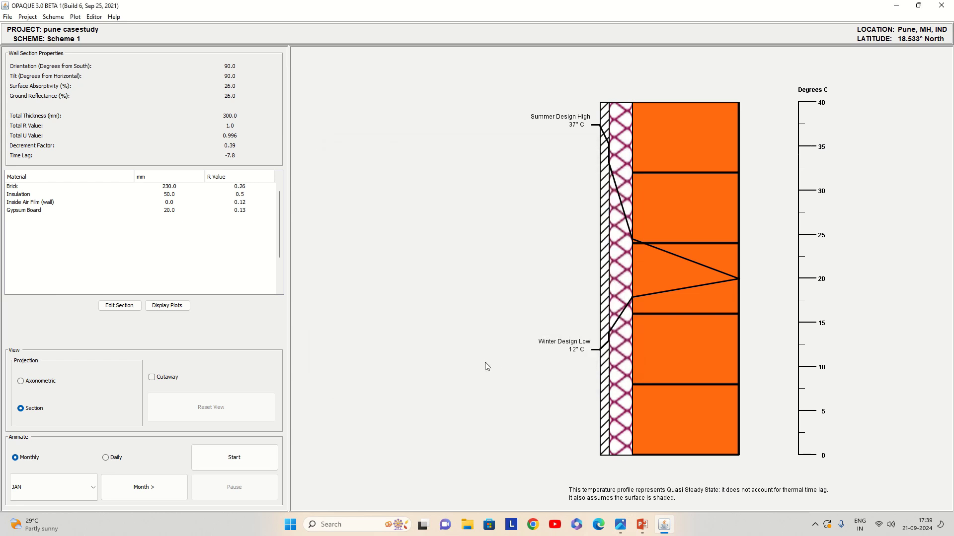
Inspect the saved OPAQUE_Scheme 1_3DSection.png from the desktop, close the image, and return to OPAQUE
left_click(901, 9)
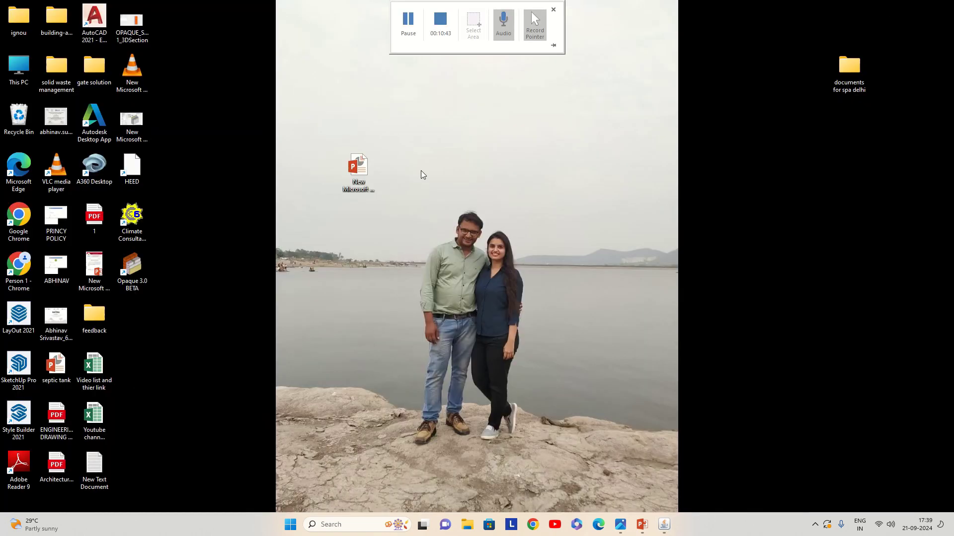
double_click(140, 21)
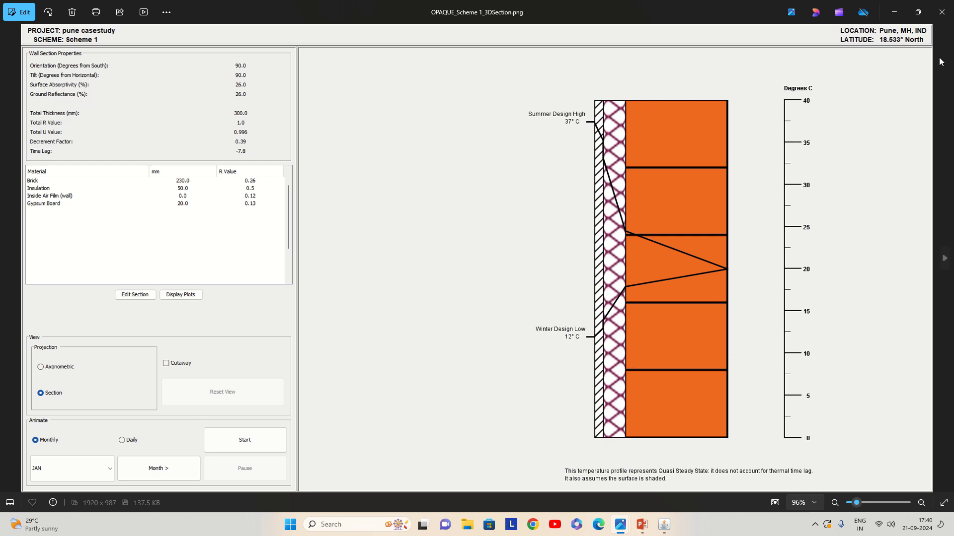
left_click(936, 8)
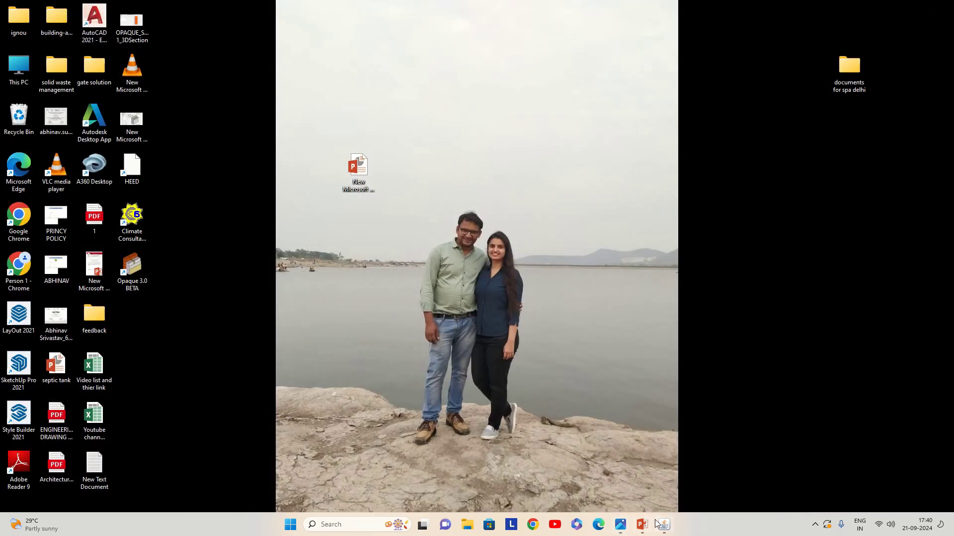
left_click(665, 524)
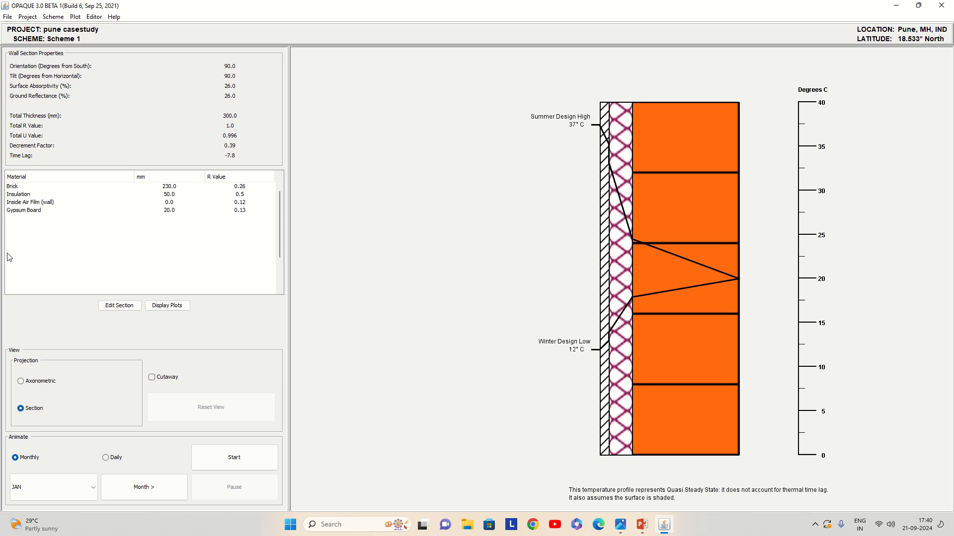
mouse_move(531, 11)
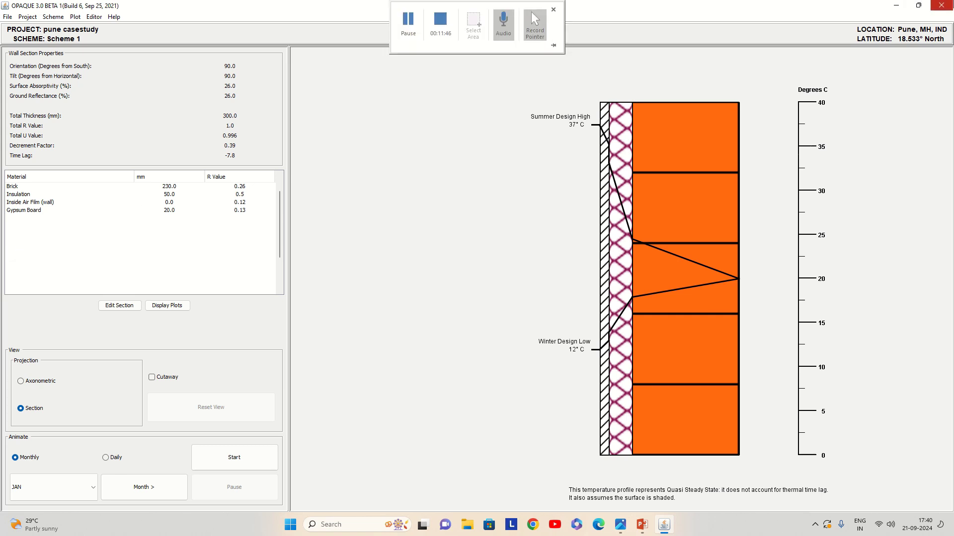